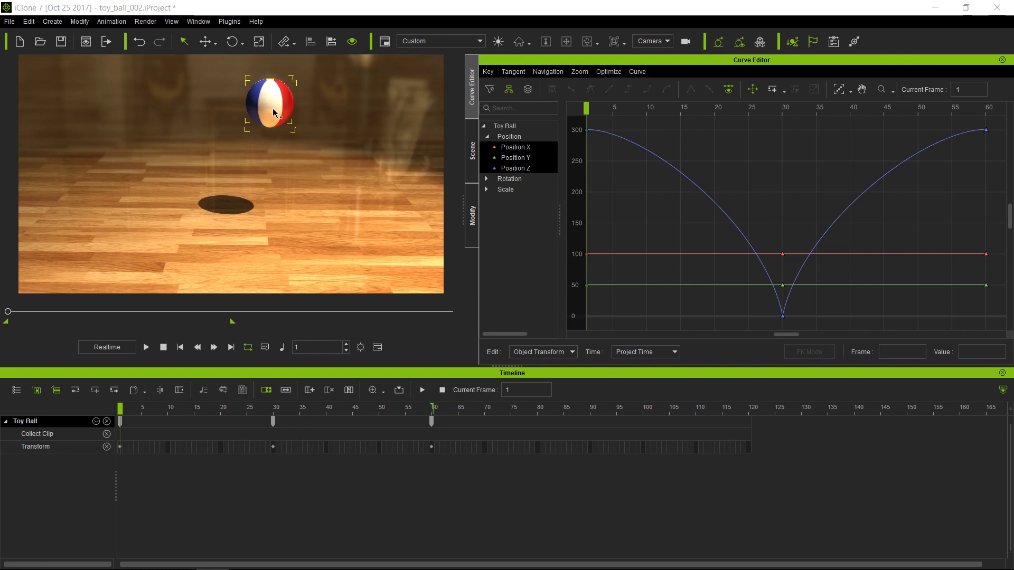
Play the toy ball's bounce animation and stop it
{"action": "left_click", "coordinate": [146, 348]}
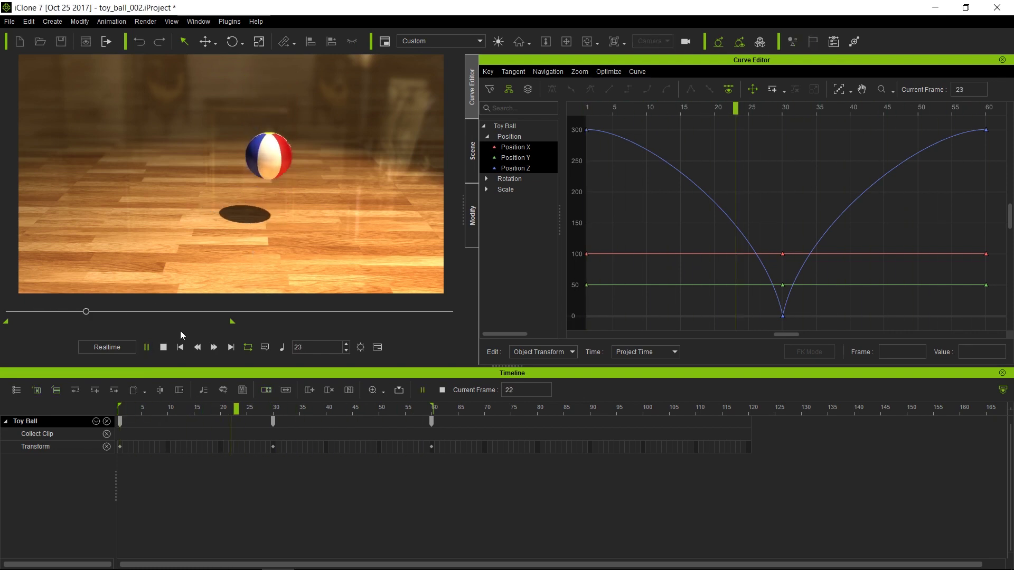
{"action": "left_click", "coordinate": [163, 348]}
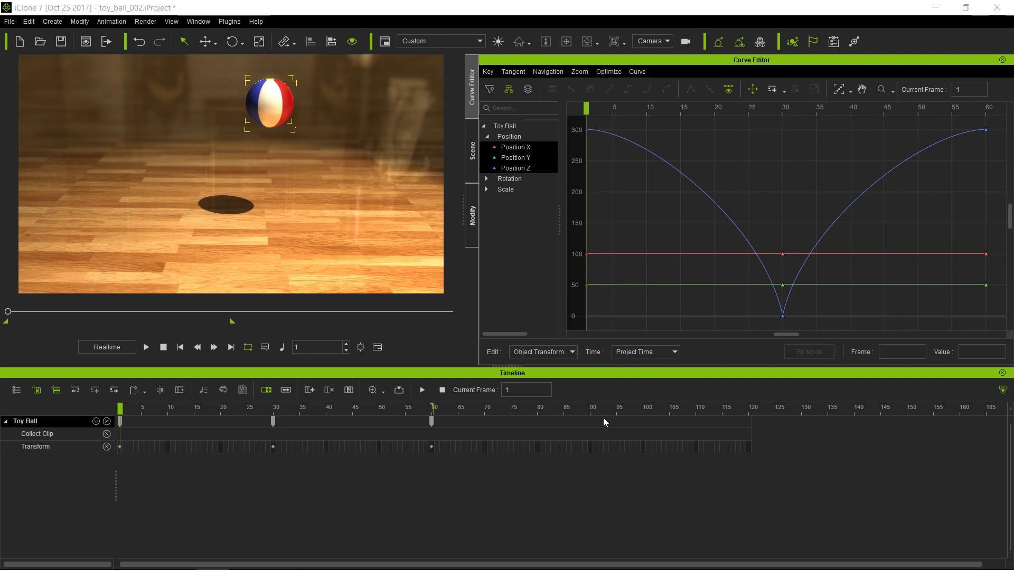
Switch to Photos, examine the Squash and Strech reference images of the bouncing ball, and return to iClone
{"action": "mouse_move", "coordinate": [360, 561]}
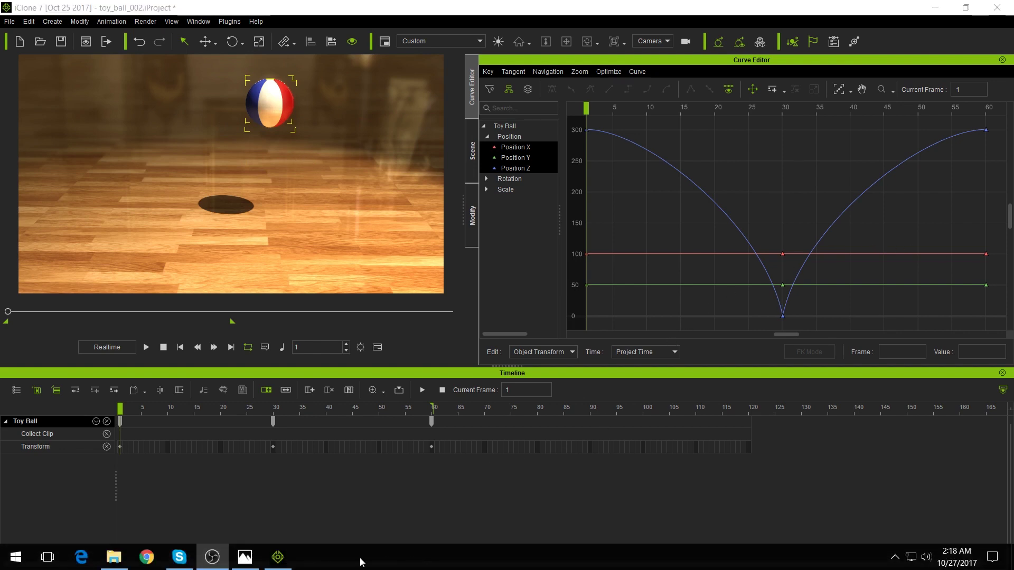
{"action": "left_click", "coordinate": [243, 566]}
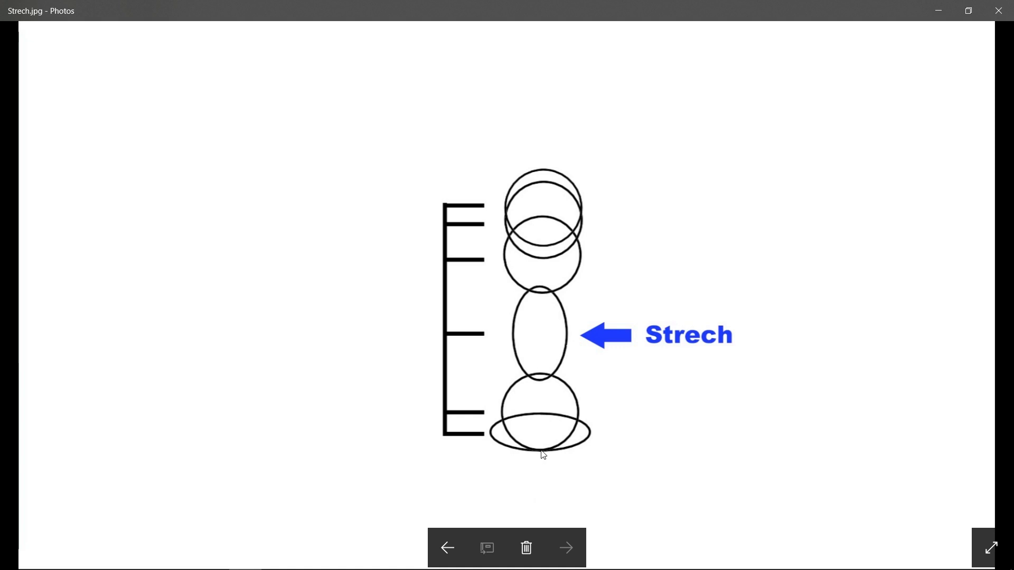
{"action": "left_click", "coordinate": [449, 553]}
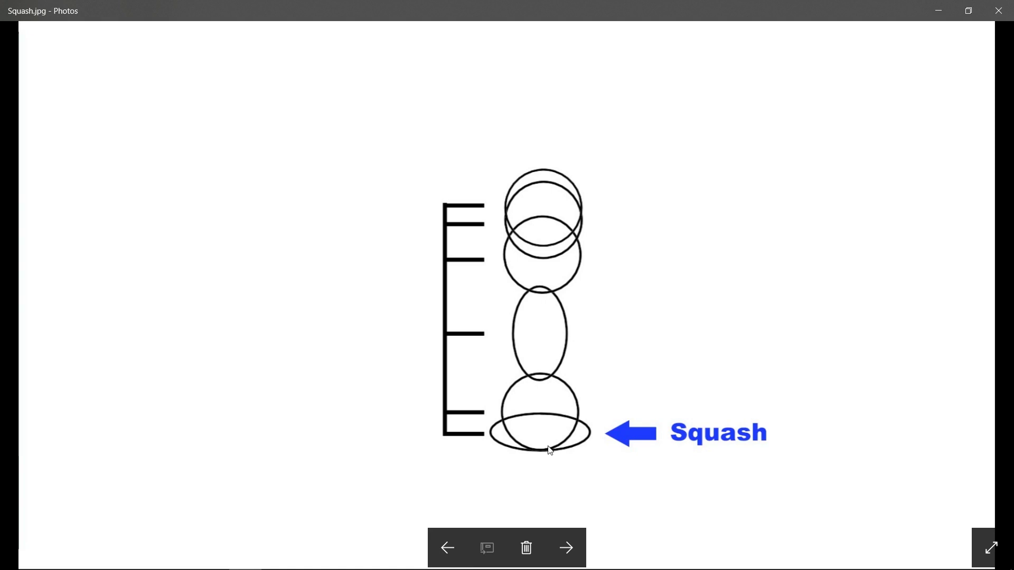
{"action": "left_click", "coordinate": [569, 549]}
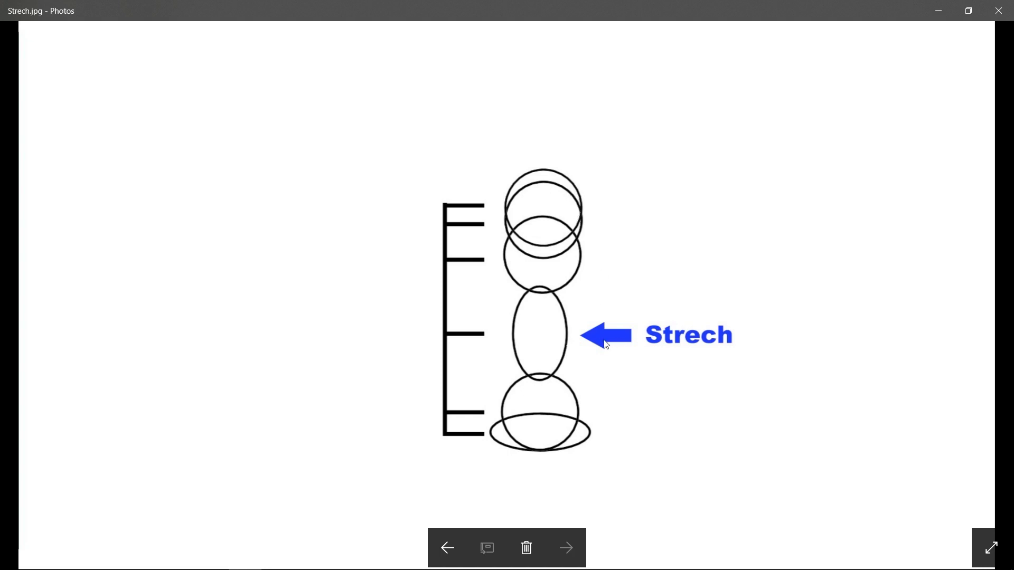
{"action": "left_click", "coordinate": [942, 15]}
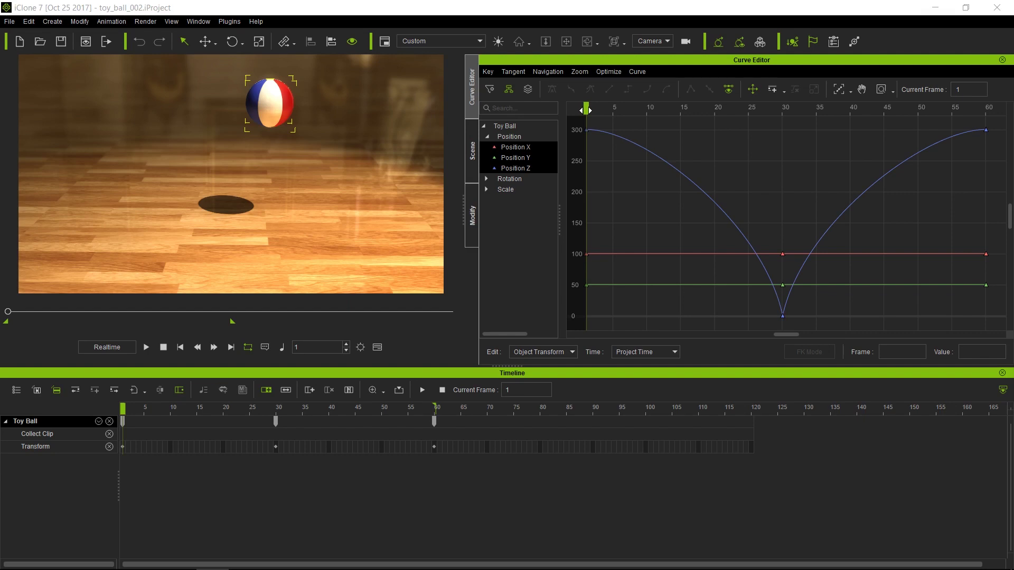
Go to frame 28 and stretch the ball vertically to a Z scale of about 121
{"action": "left_click_drag", "start_coordinate": [587, 110], "coordinate": [769, 113]}
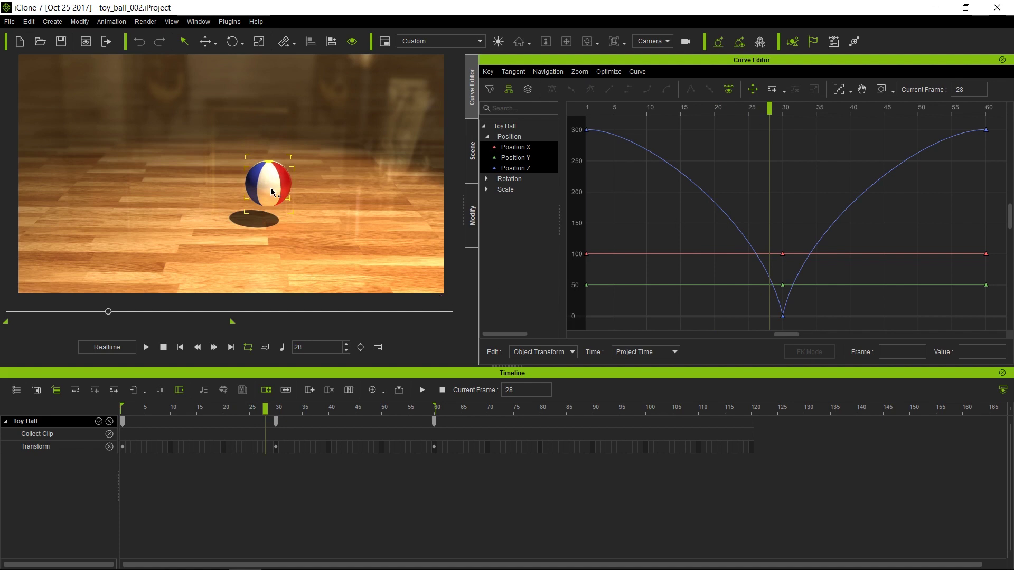
{"action": "key", "text": "r"}
{"action": "left_click_drag", "start_coordinate": [267, 162], "coordinate": [274, 147]}
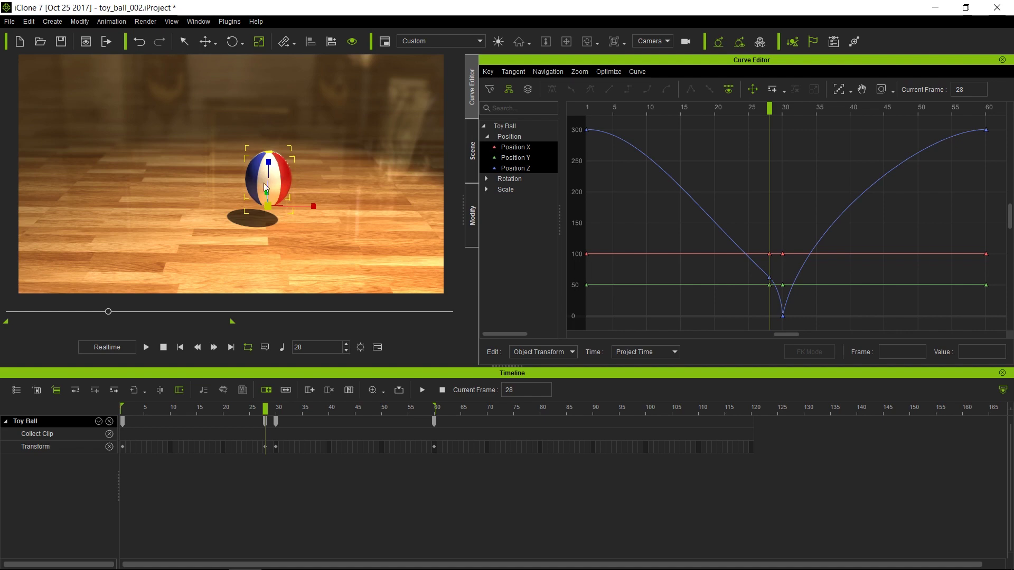
Display the ball's rotation and scale curves together with its position curves in the Curve Editor
{"action": "left_click", "coordinate": [487, 179]}
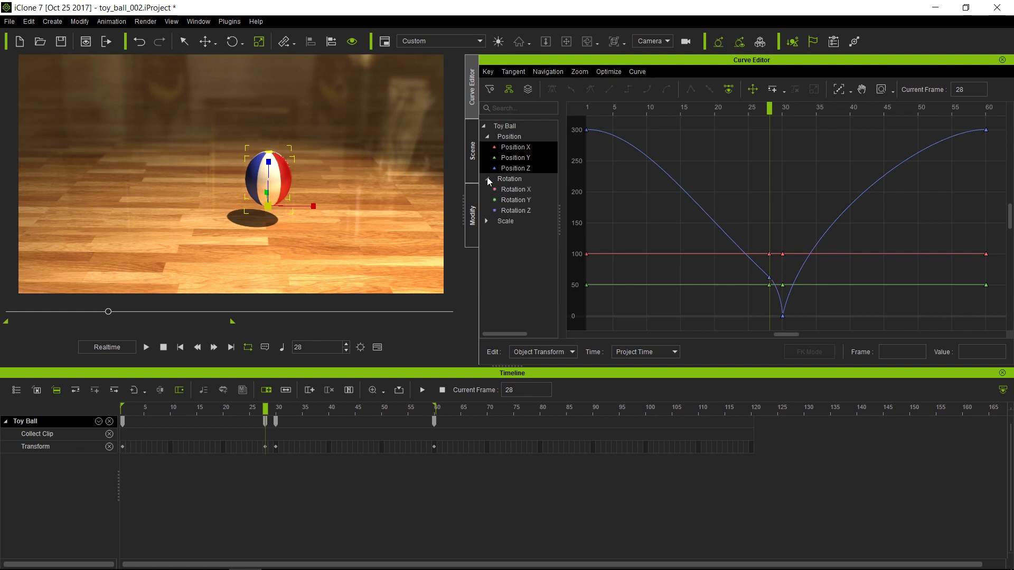
{"action": "left_click", "coordinate": [487, 221]}
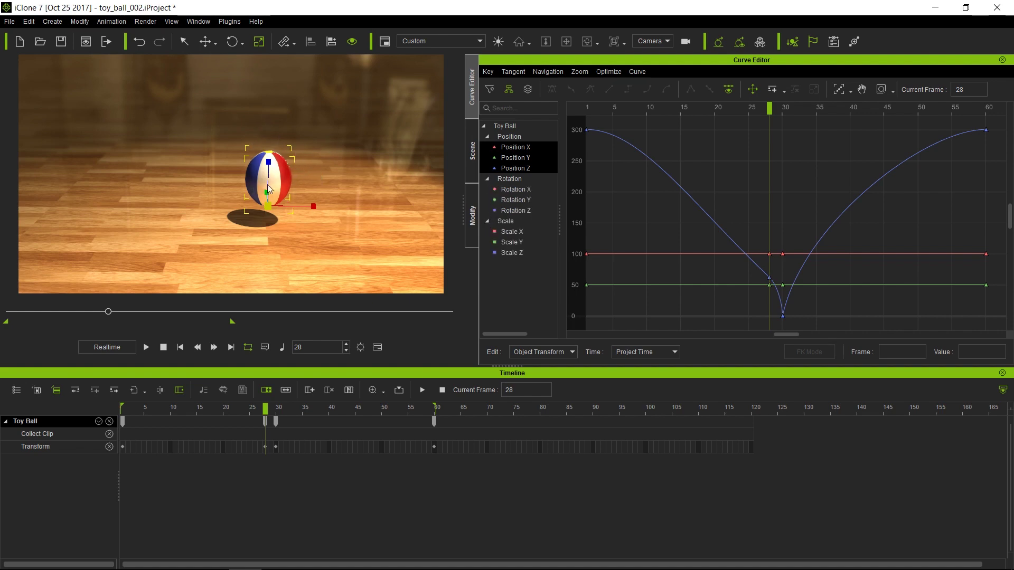
{"action": "left_click", "coordinate": [516, 181], "text": "ctrl"}
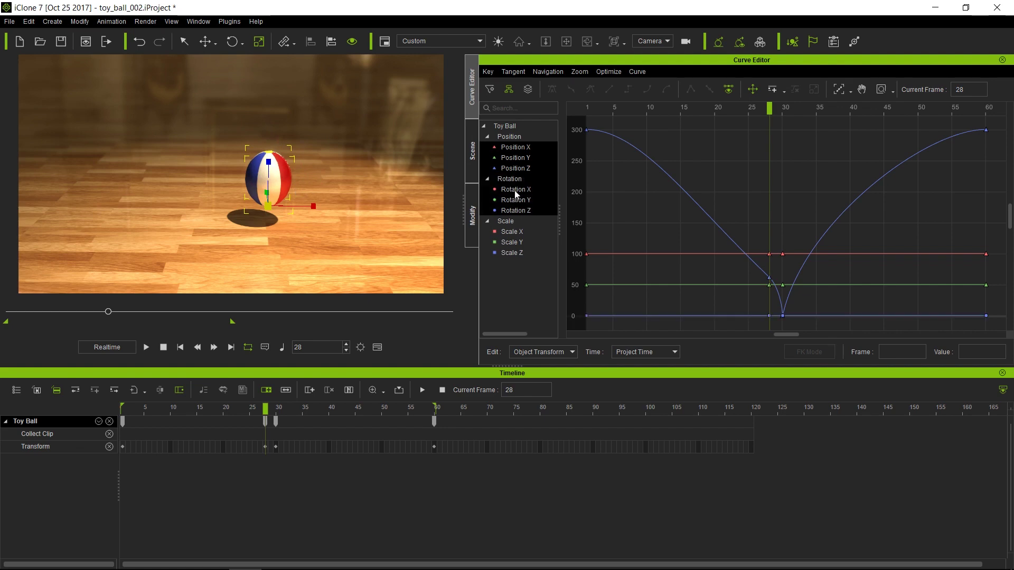
{"action": "left_click", "coordinate": [515, 220], "text": "ctrl"}
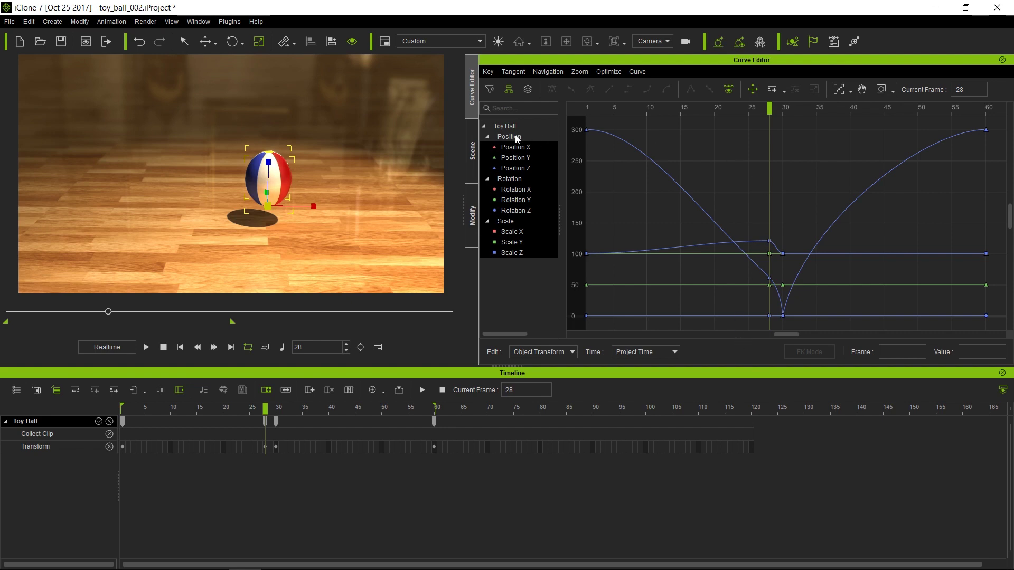
Delete the frame 28 keys from all Position and Rotation curves of the ball, keeping the Scale keys
{"action": "left_click", "coordinate": [530, 168]}
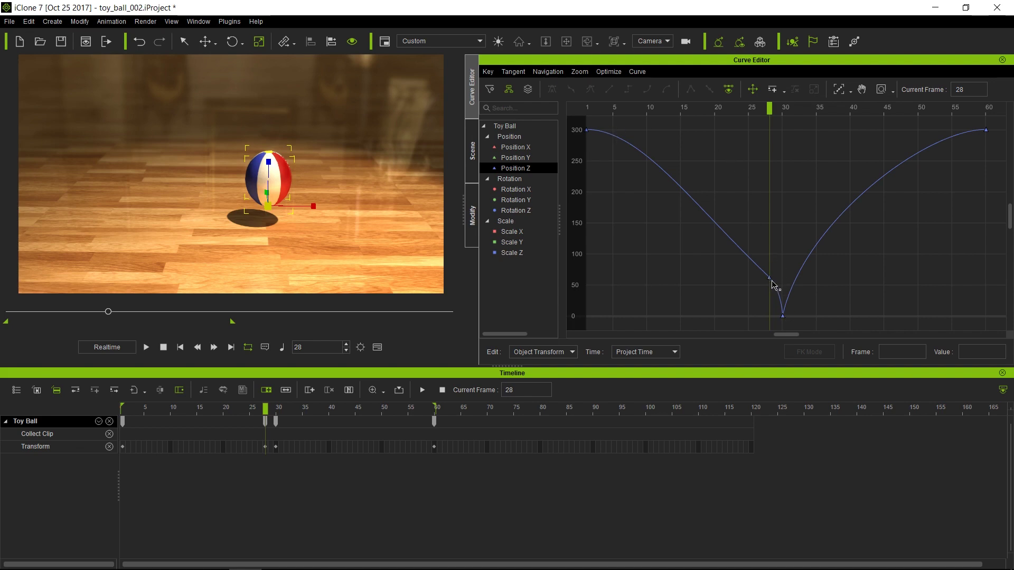
{"action": "left_click", "coordinate": [520, 137]}
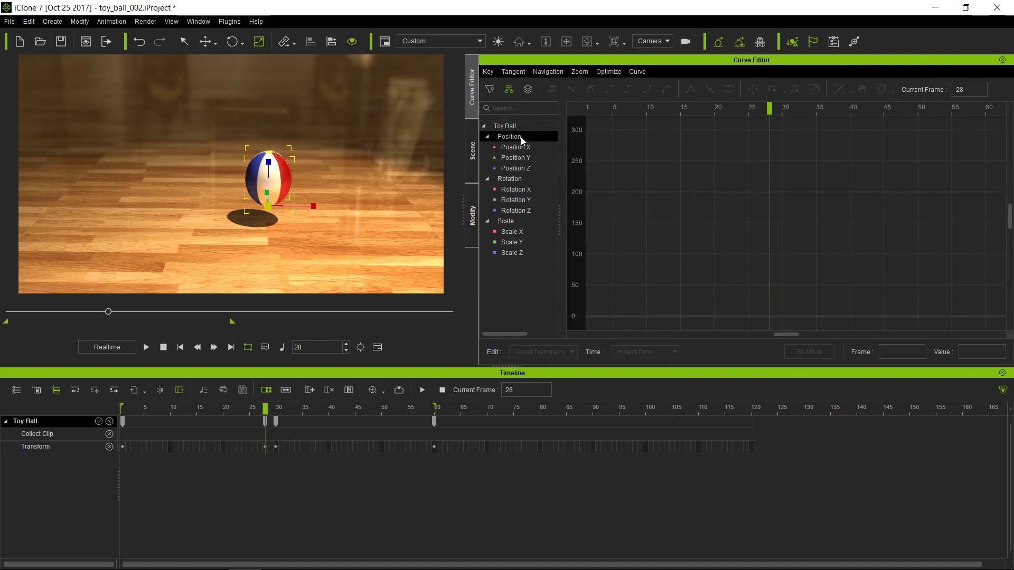
{"action": "left_click", "coordinate": [515, 181], "text": "ctrl"}
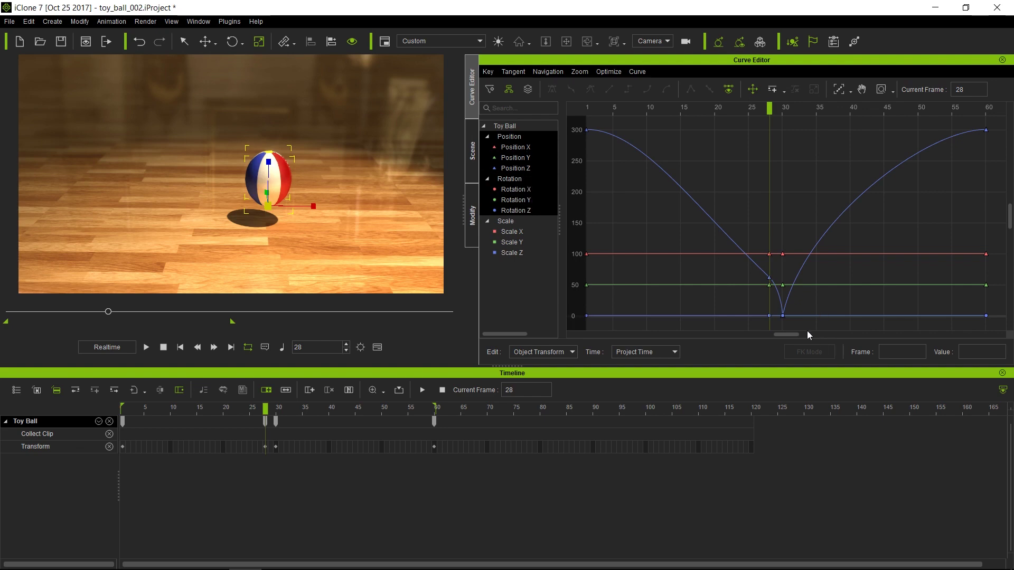
{"action": "left_click_drag", "start_coordinate": [738, 208], "coordinate": [779, 337]}
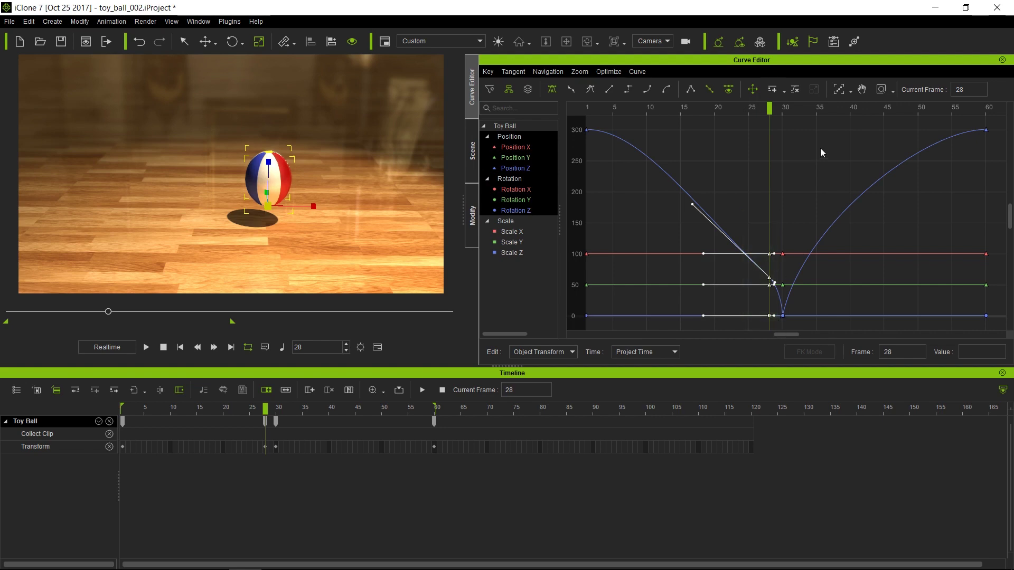
{"action": "left_click", "coordinate": [794, 90]}
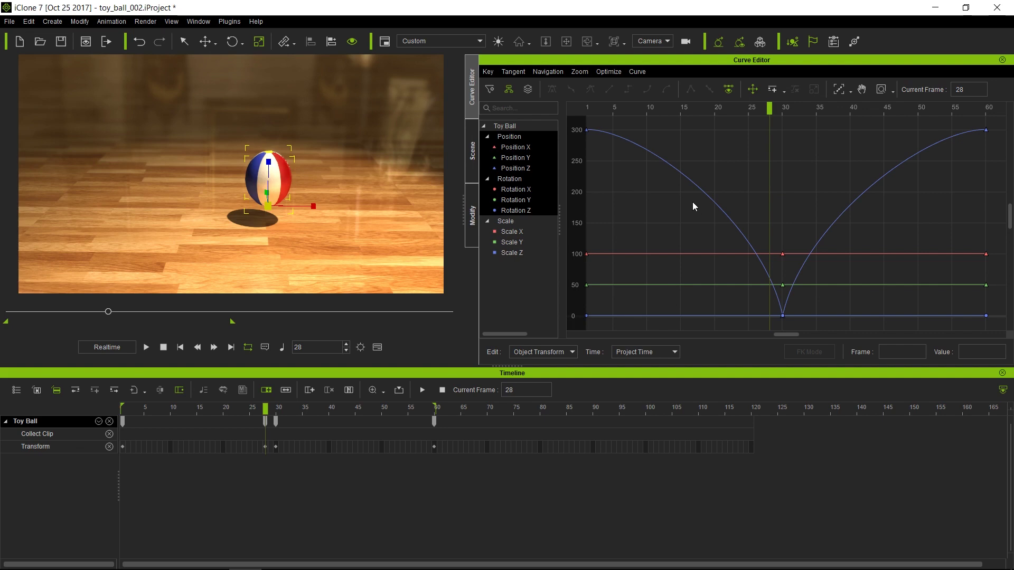
Show only the Scale curves and lower the Scale X and Y keys at frame 28 to about 93
{"action": "left_click", "coordinate": [505, 223]}
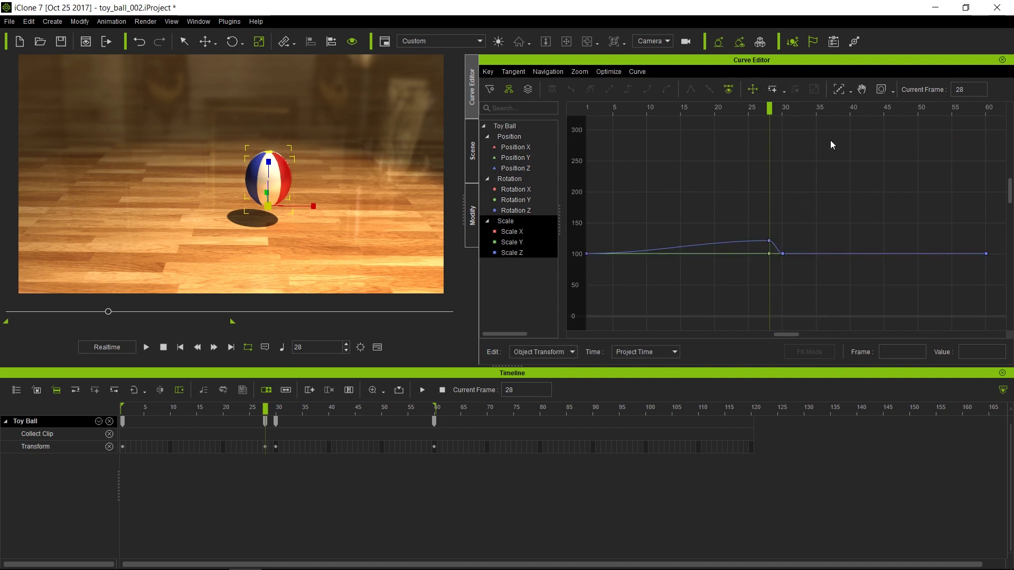
{"action": "scroll", "coordinate": [776, 257], "scroll_direction": "up", "scroll_amount": 2}
{"action": "scroll", "coordinate": [766, 259], "scroll_direction": "up", "scroll_amount": 5}
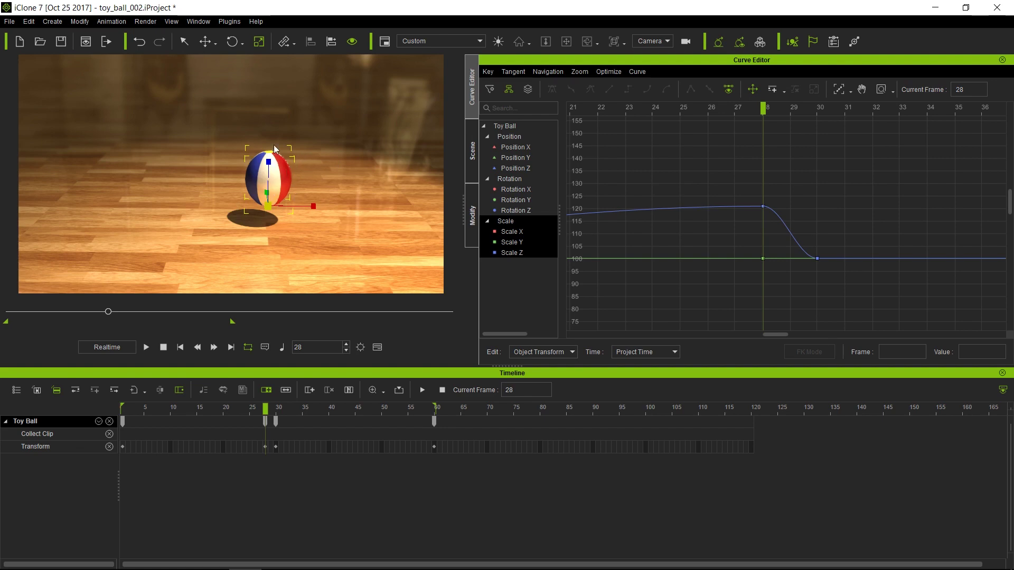
{"action": "left_click_drag", "start_coordinate": [747, 241], "coordinate": [777, 277]}
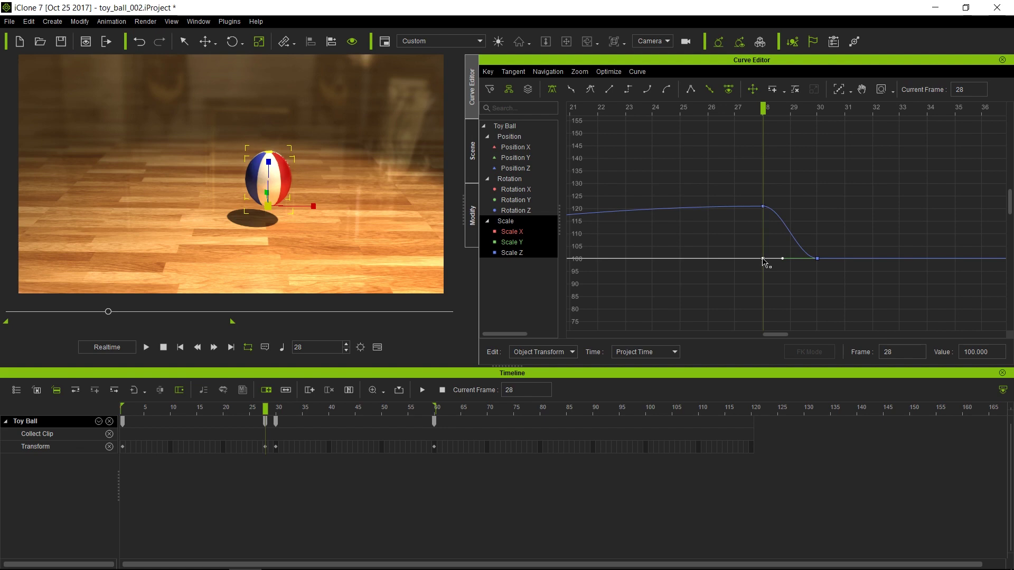
{"action": "left_click_drag", "start_coordinate": [763, 259], "coordinate": [764, 268]}
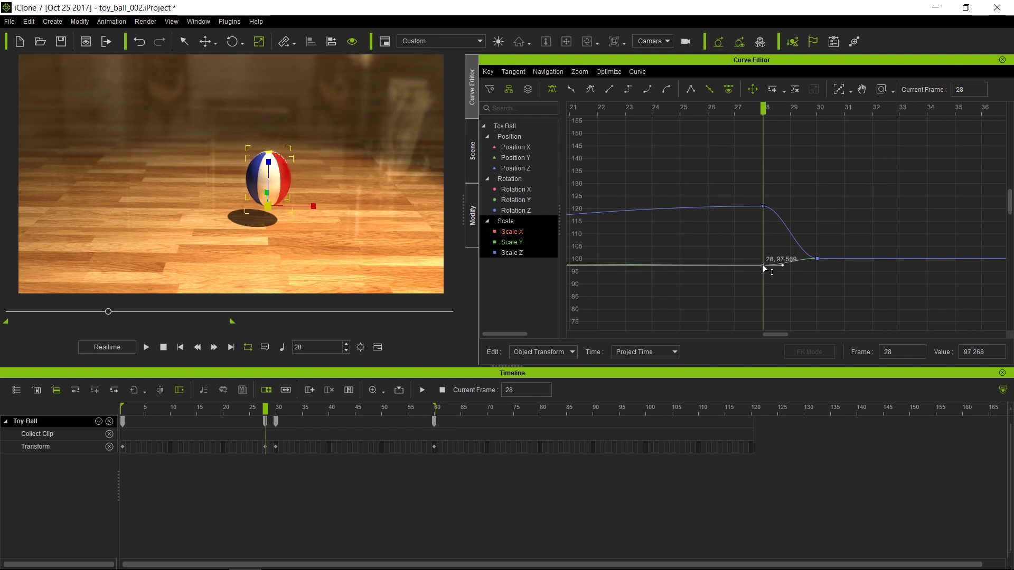
{"action": "mouse_move", "coordinate": [764, 268]}
{"action": "left_mouse_down"}
{"action": "mouse_move", "coordinate": [763, 286]}
{"action": "mouse_move", "coordinate": [762, 275]}
{"action": "left_mouse_up"}
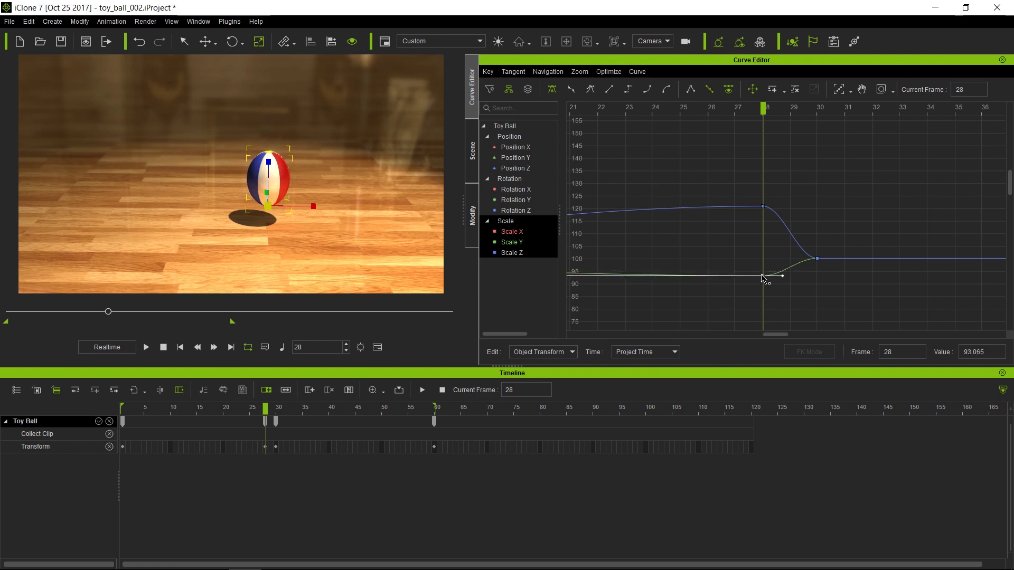
Lower the Scale Z key at frame 28 to about 112
{"action": "left_click", "coordinate": [738, 180]}
{"action": "left_click", "coordinate": [763, 206]}
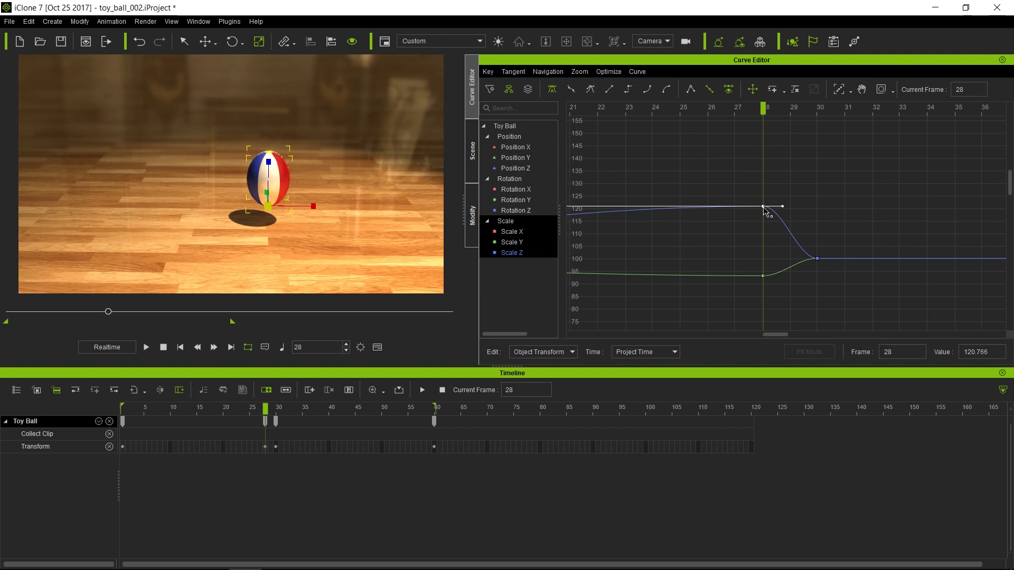
{"action": "left_click", "coordinate": [764, 209]}
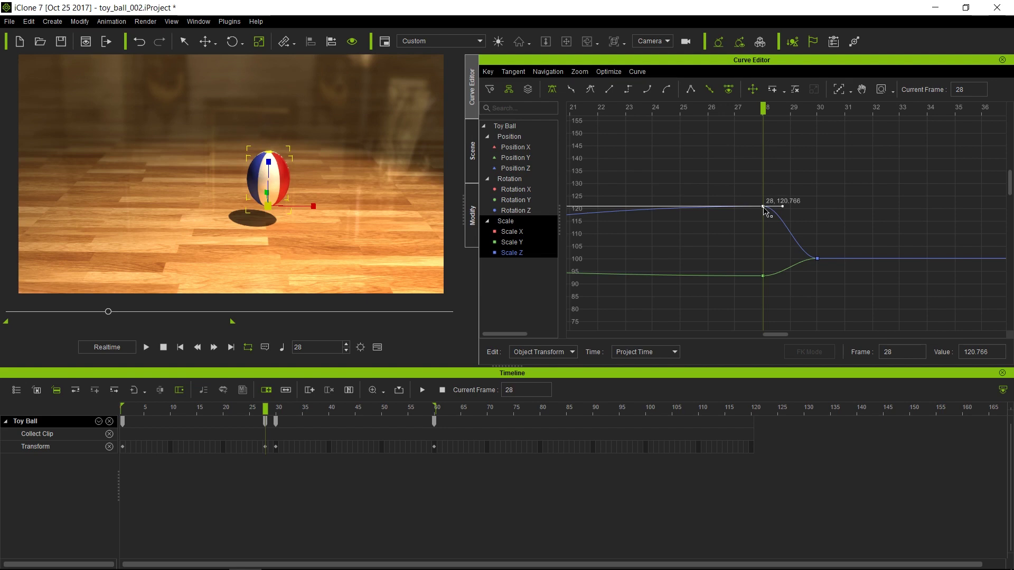
{"action": "left_click_drag", "start_coordinate": [764, 208], "coordinate": [764, 231]}
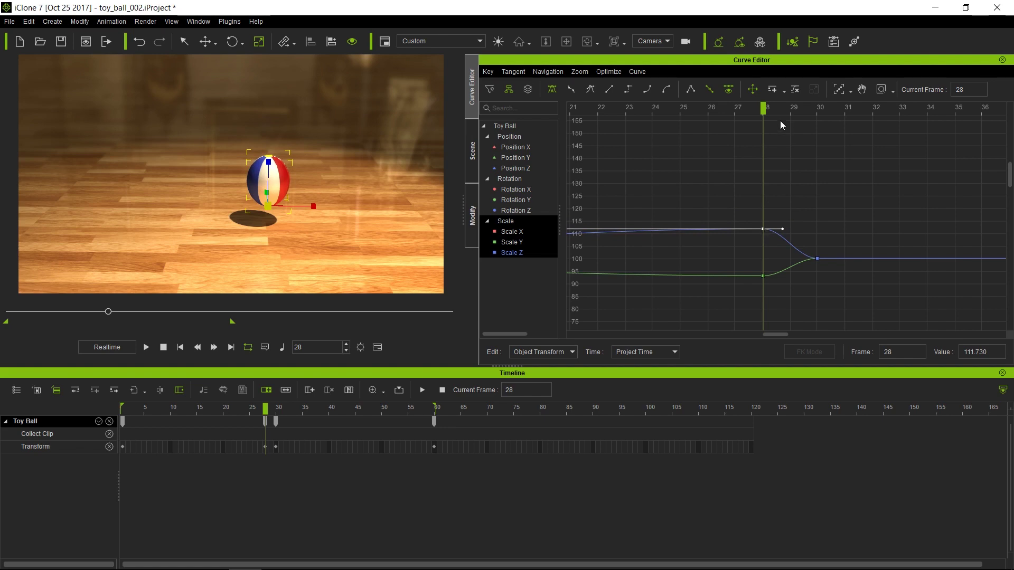
Squash the ball at frame 30 by lowering Scale Z to about 86 and raising the Scale X and Y keys to about 116
{"action": "left_click_drag", "start_coordinate": [763, 108], "coordinate": [816, 111]}
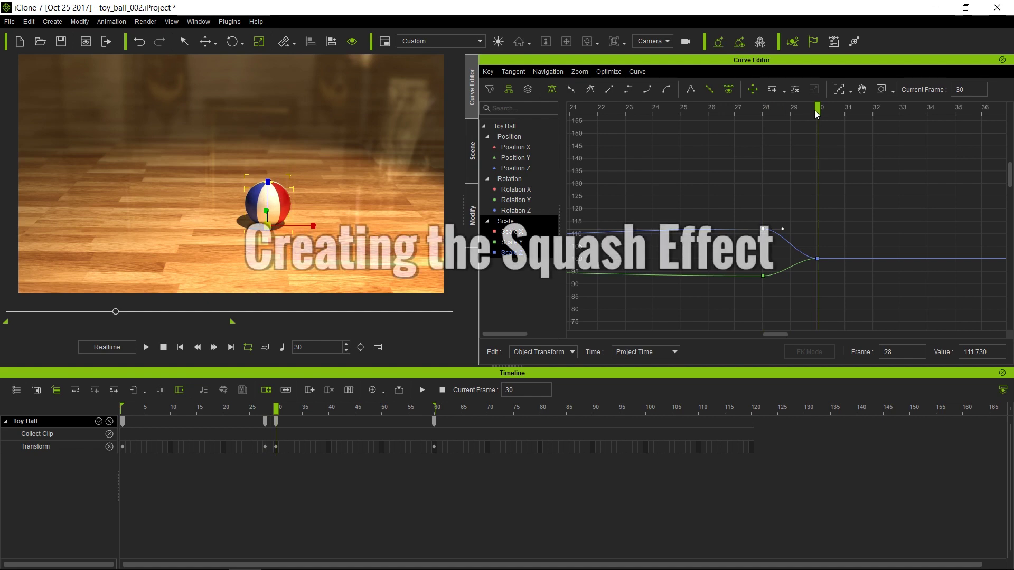
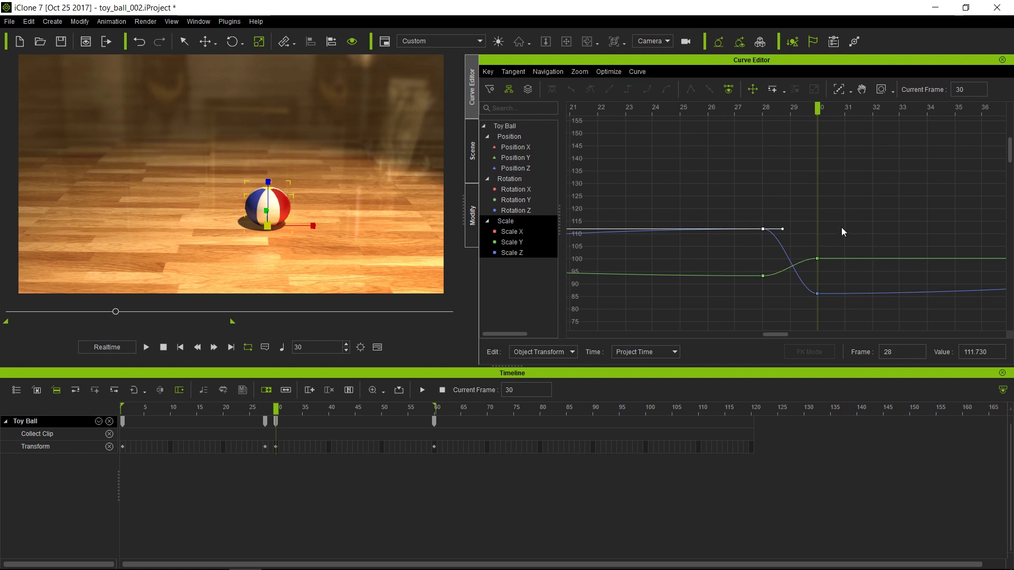
{"action": "left_click", "coordinate": [817, 258]}
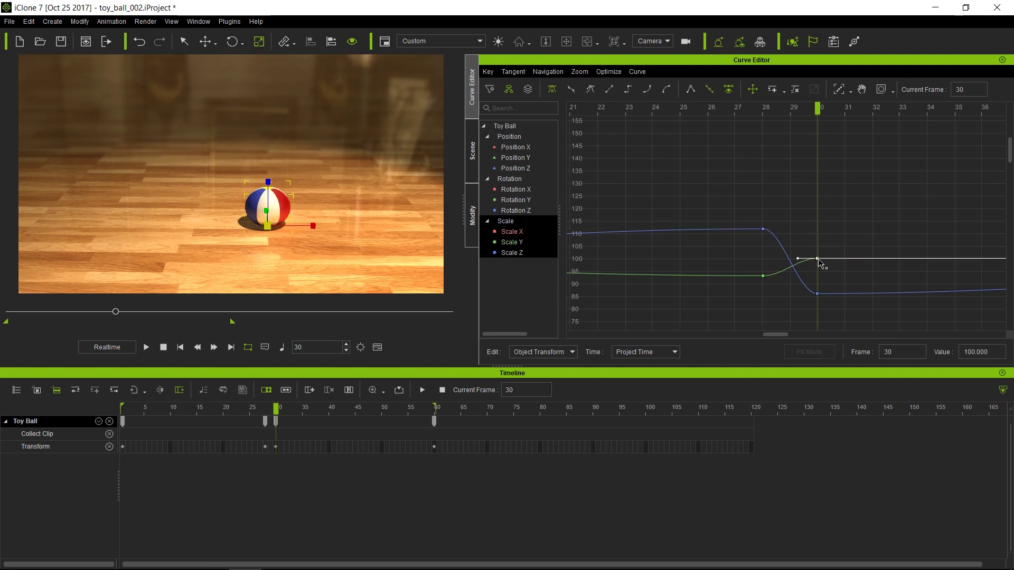
{"action": "left_click_drag", "start_coordinate": [819, 259], "coordinate": [821, 219]}
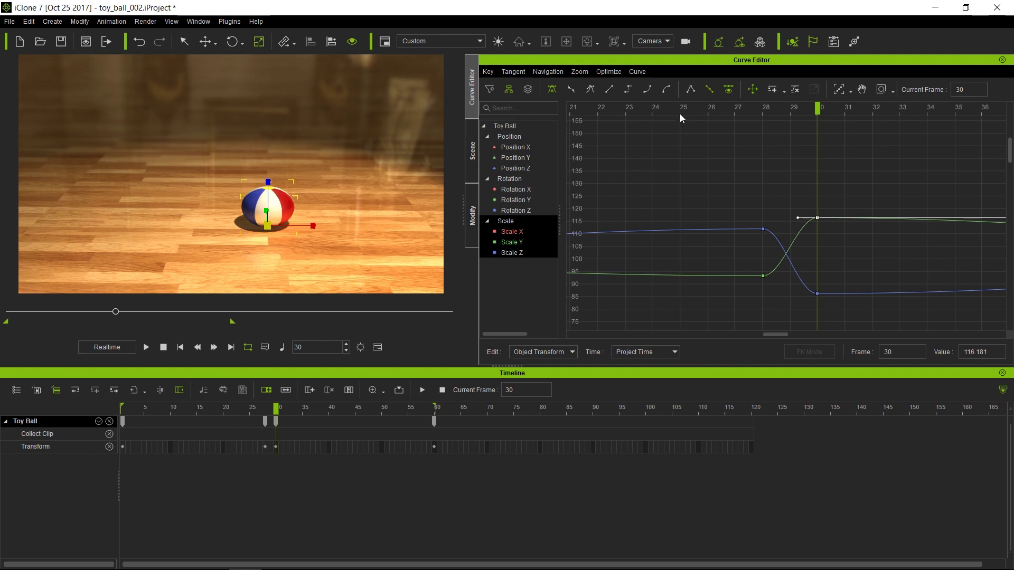
Play back the bounce to review the squash and stretch, and stop it
{"action": "key", "text": "space"}
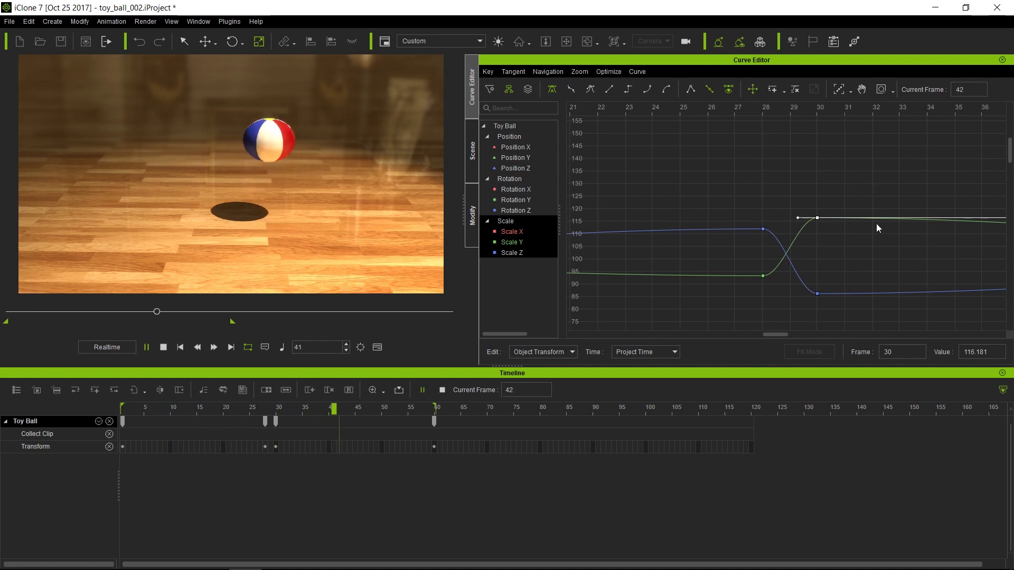
{"action": "key", "text": "space"}
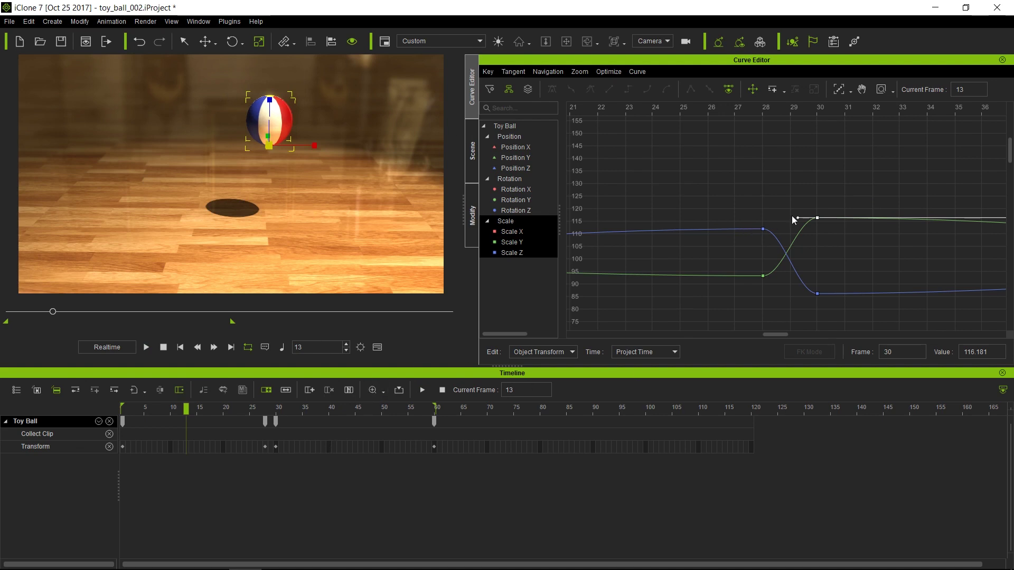
Copy the ball's Transform key at frame 28 and paste it at frame 32
{"action": "left_click", "coordinate": [265, 447]}
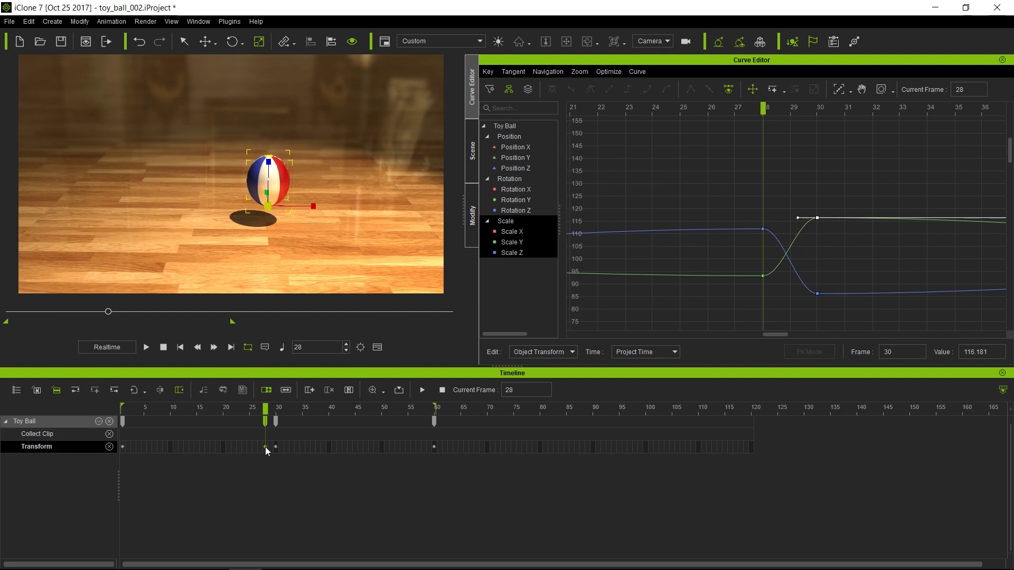
{"action": "right_click", "coordinate": [265, 446]}
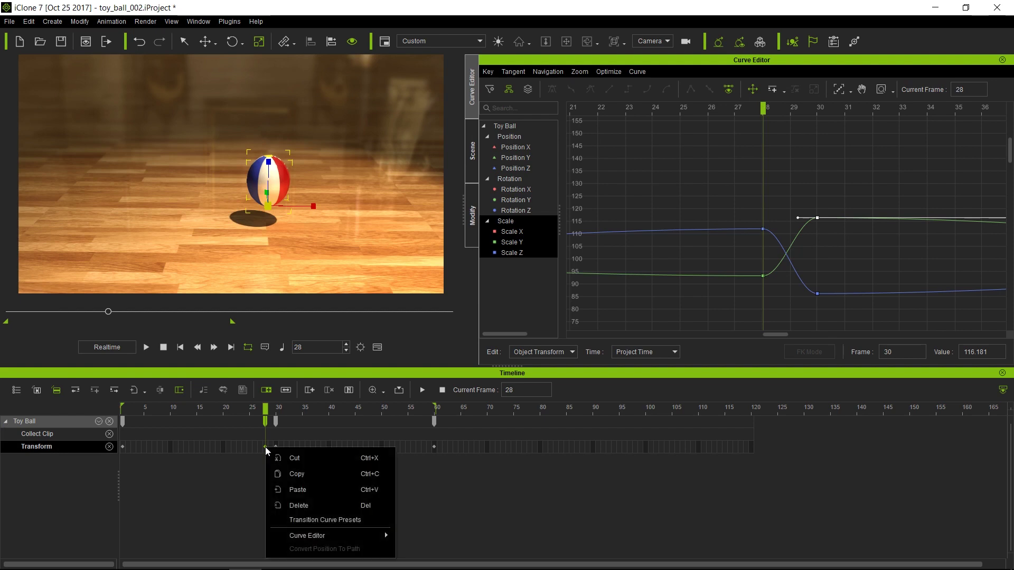
{"action": "left_click", "coordinate": [296, 473]}
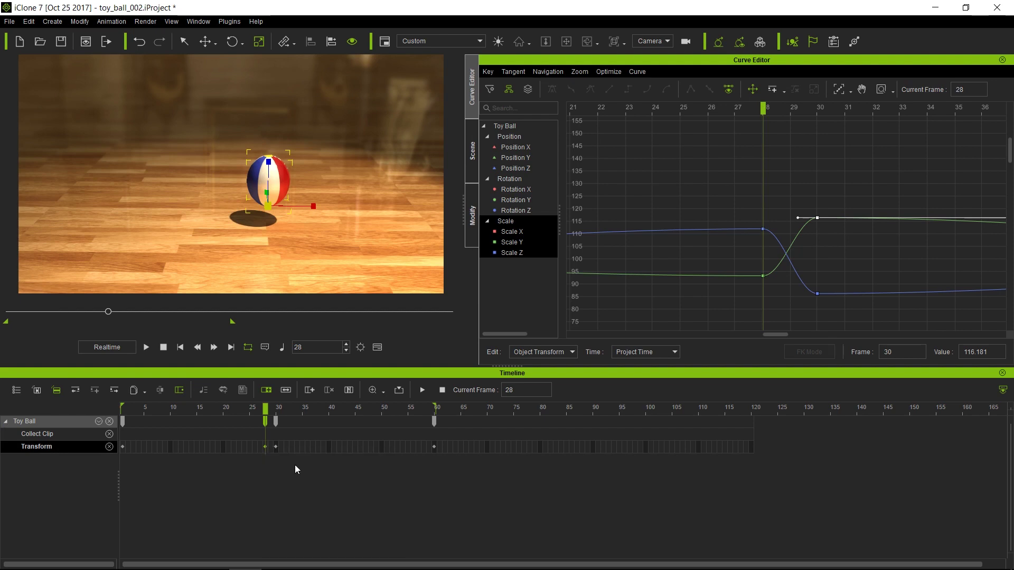
{"action": "left_click", "coordinate": [287, 445]}
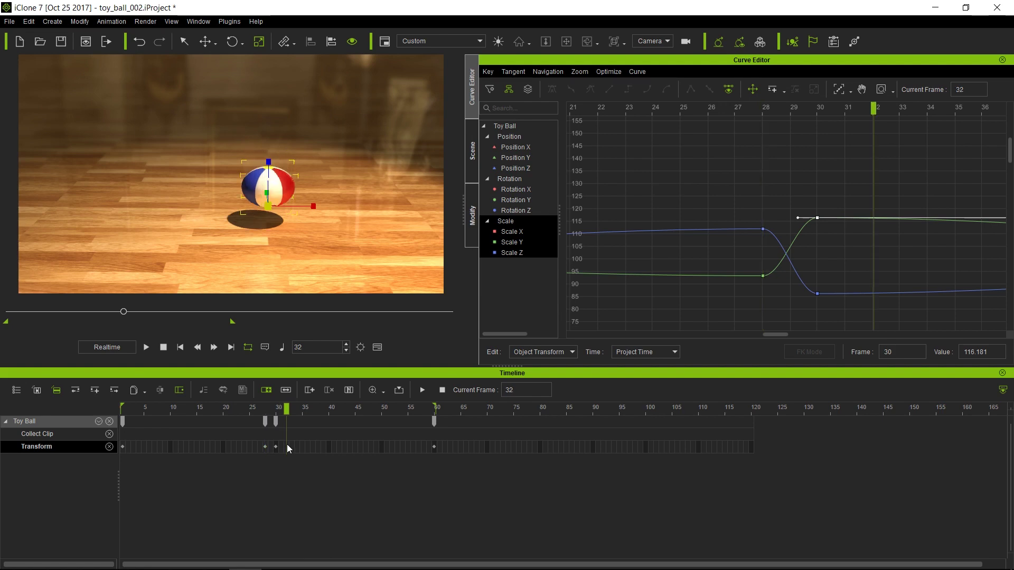
{"action": "right_click", "coordinate": [287, 444]}
{"action": "left_click", "coordinate": [327, 487]}
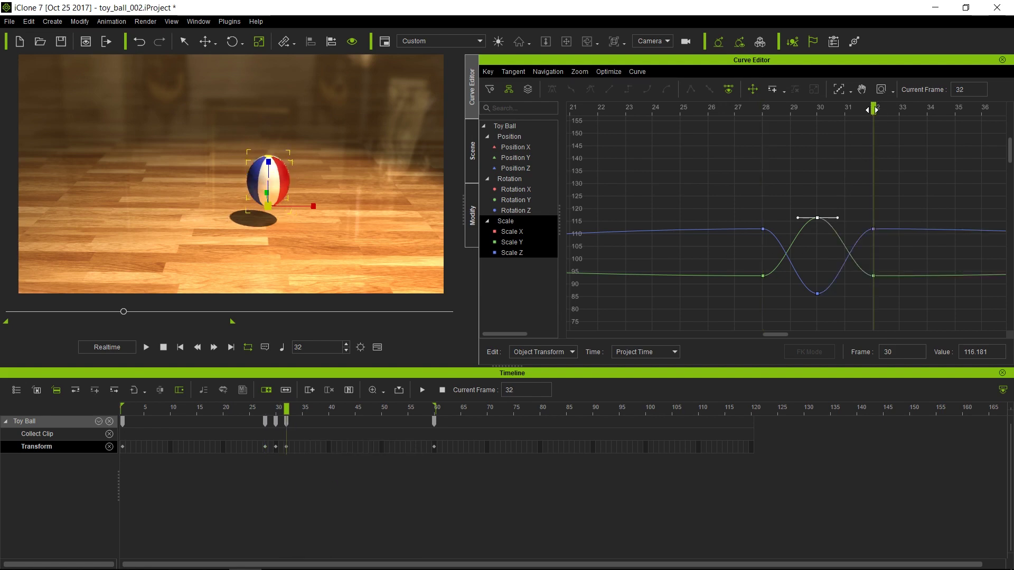
Play back the bounce, stop it, and consult the Strech.jpg reference image in Photos before returning to iClone
{"action": "left_click_drag", "start_coordinate": [872, 109], "coordinate": [709, 141]}
{"action": "key", "text": "space"}
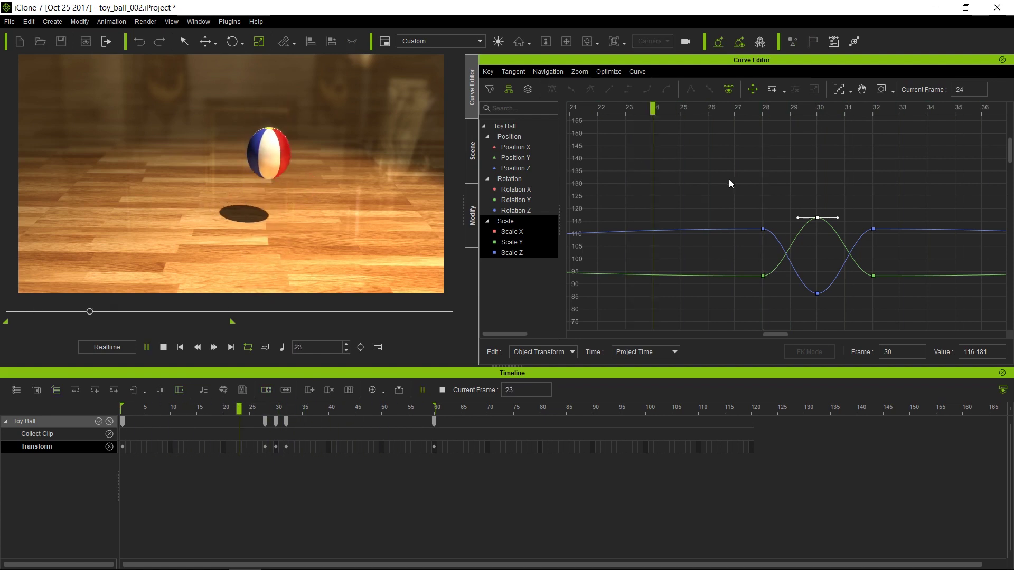
{"action": "key", "text": "space"}
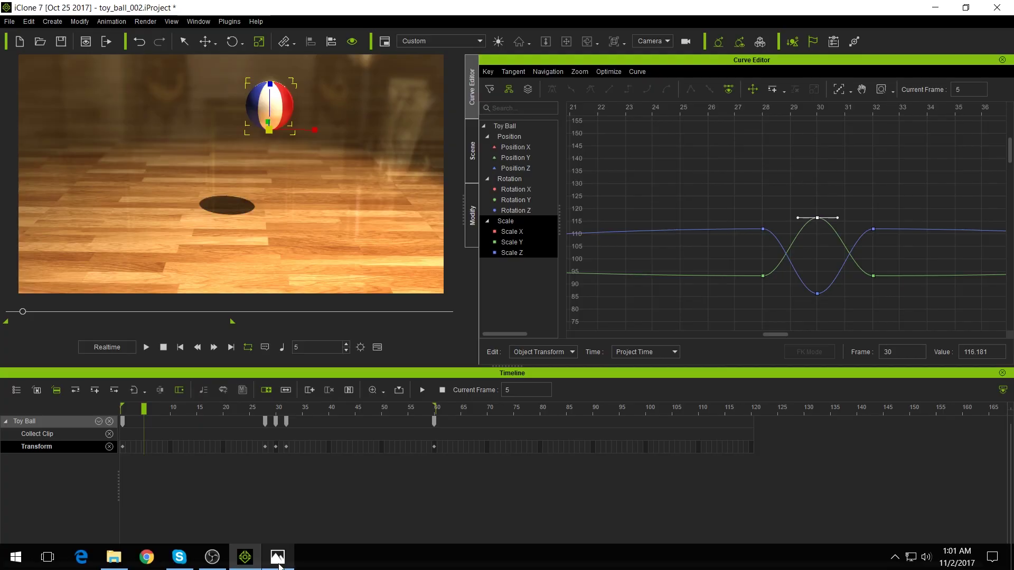
{"action": "left_click", "coordinate": [278, 563]}
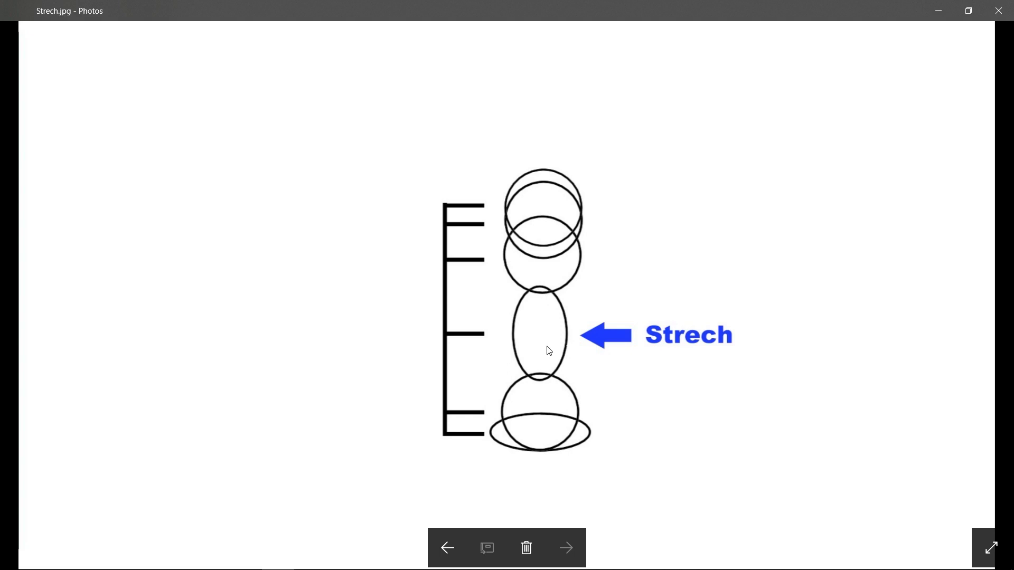
{"action": "left_click", "coordinate": [943, 20]}
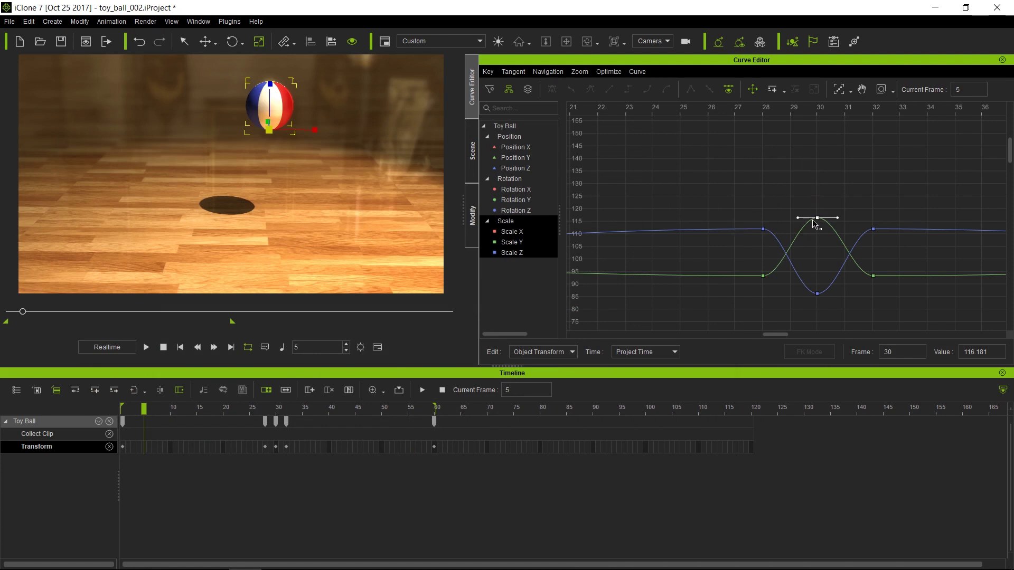
Fit the Scale curves in the Curve Editor and add a key on all three Scale curves at frame 15
{"action": "scroll", "coordinate": [818, 232], "scroll_direction": "down", "scroll_amount": 5}
{"action": "scroll", "coordinate": [819, 232], "scroll_direction": "down", "scroll_amount": 3}
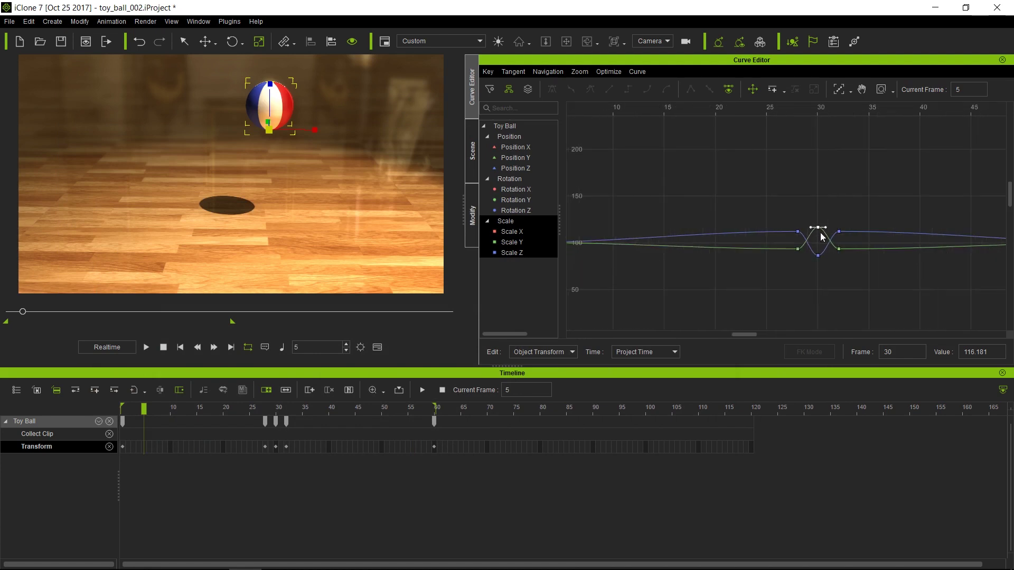
{"action": "left_click", "coordinate": [826, 175]}
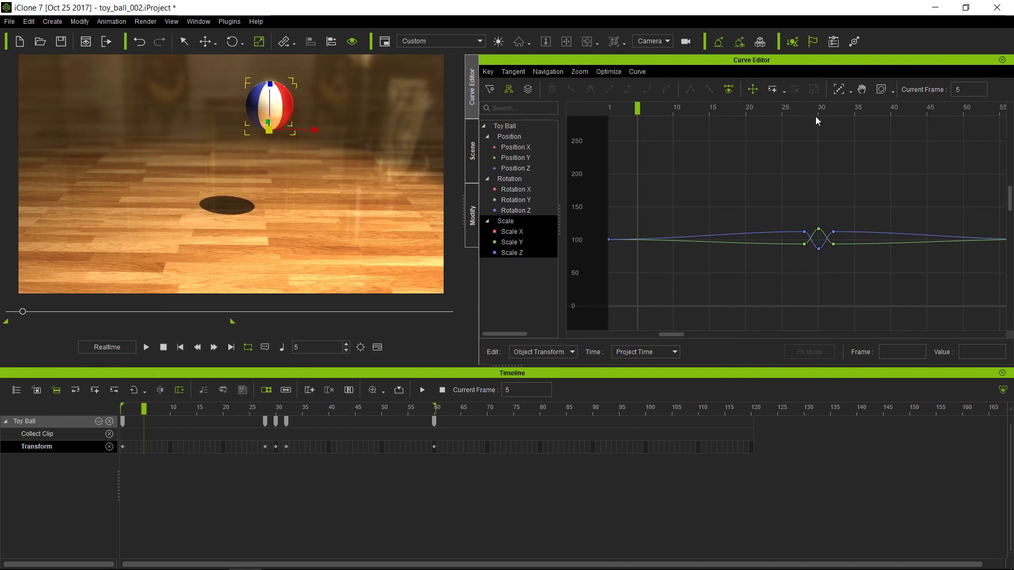
{"action": "left_click", "coordinate": [841, 90]}
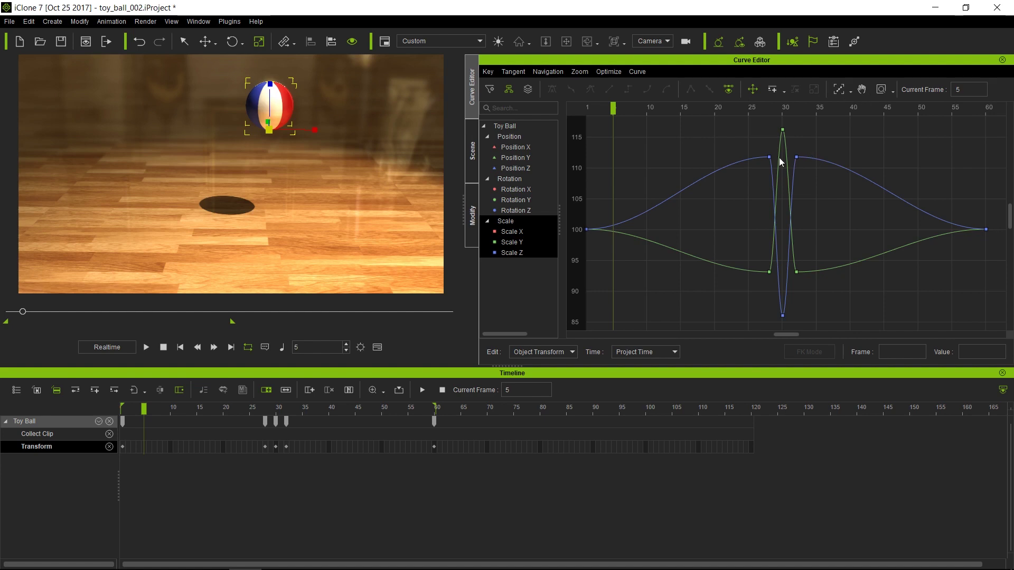
{"action": "left_click_drag", "start_coordinate": [613, 108], "coordinate": [680, 110]}
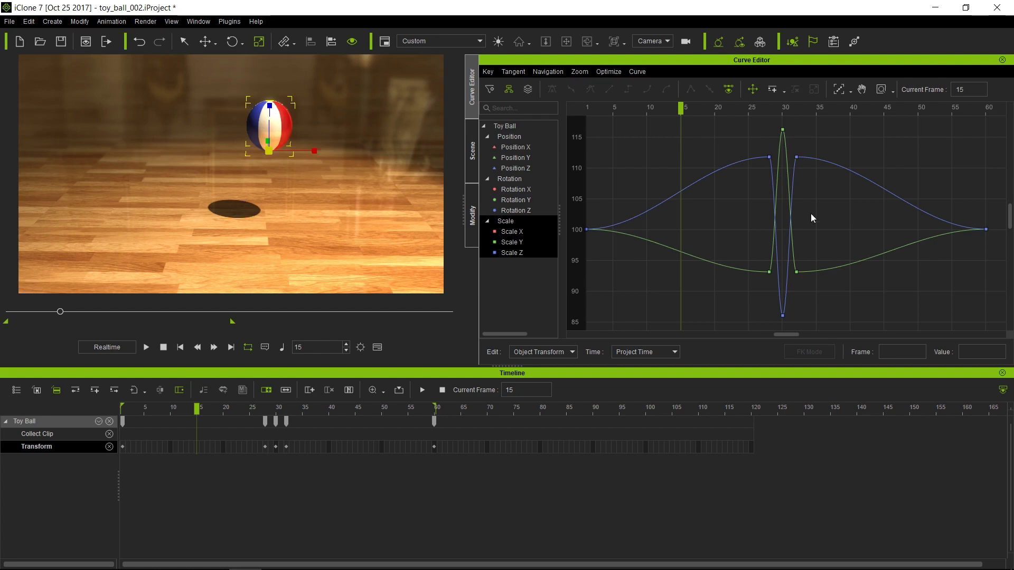
{"action": "left_click", "coordinate": [772, 91]}
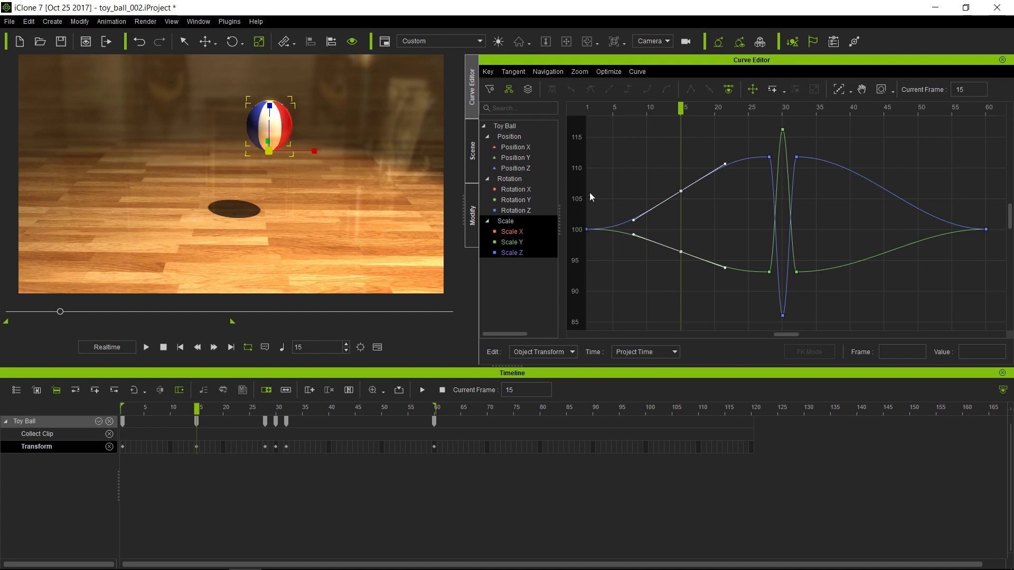
Compare the ball's Position curves with its Scale curves around the frame 30 impact, ending with only the Scale curves shown
{"action": "left_click", "coordinate": [526, 169]}
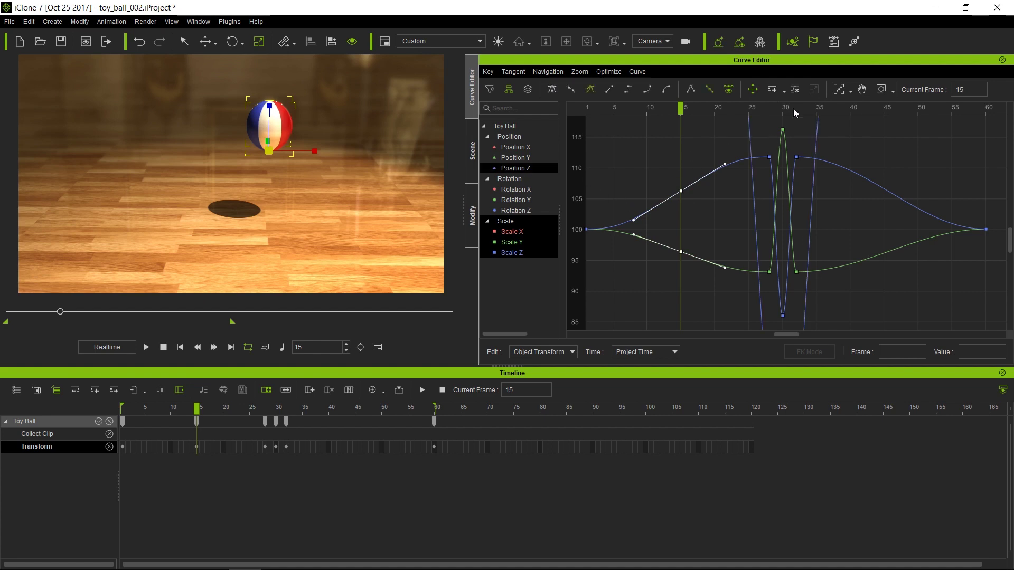
{"action": "left_click", "coordinate": [842, 91]}
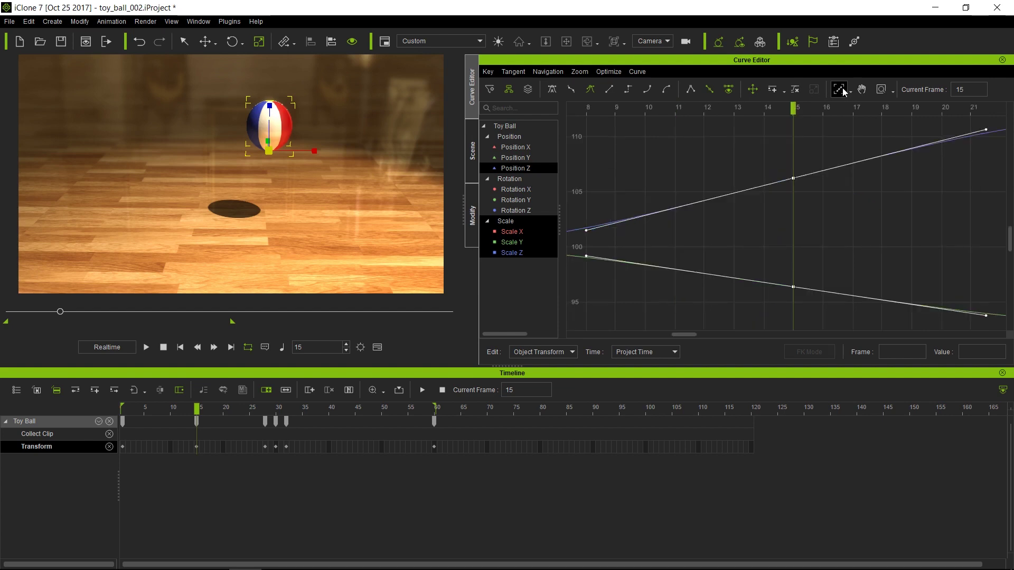
{"action": "left_click", "coordinate": [871, 217]}
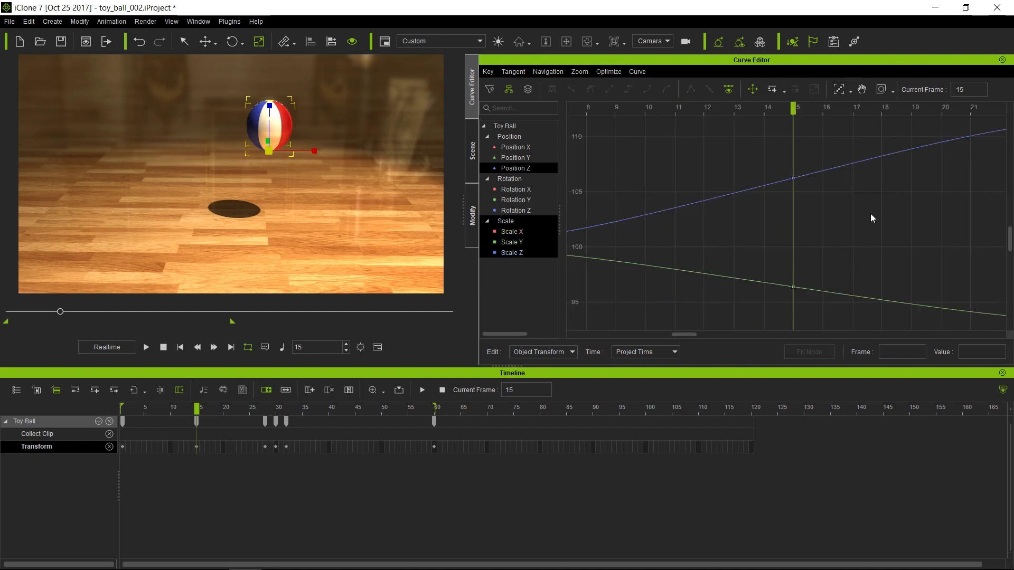
{"action": "left_click", "coordinate": [839, 90]}
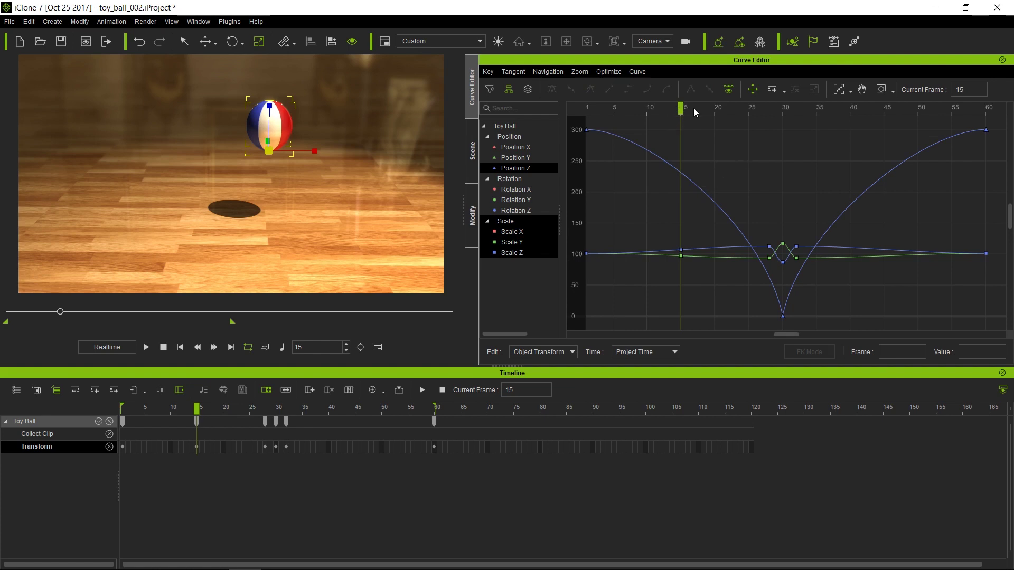
{"action": "left_click_drag", "start_coordinate": [681, 109], "coordinate": [783, 109]}
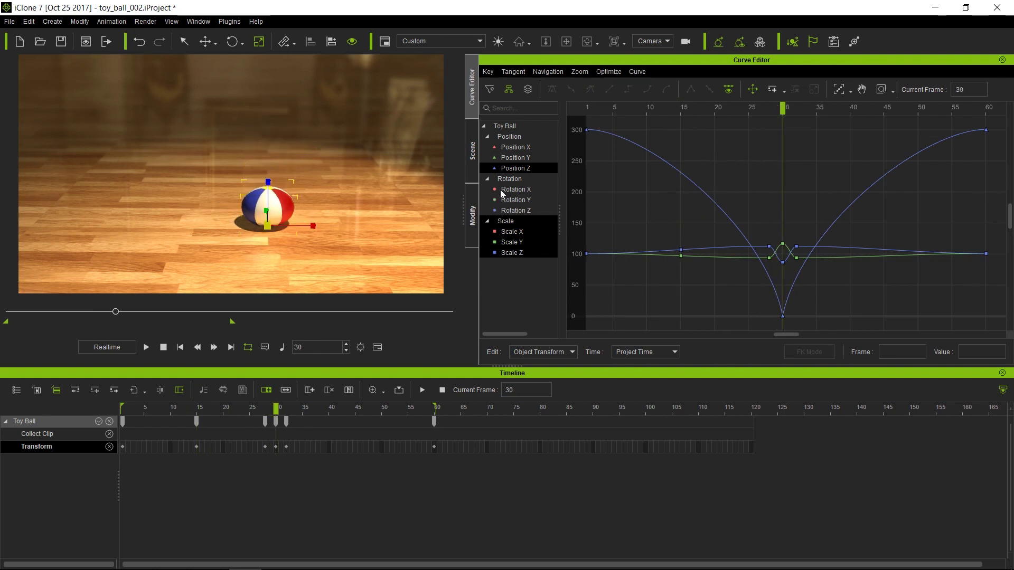
{"action": "left_click", "coordinate": [515, 179]}
{"action": "left_click", "coordinate": [511, 138]}
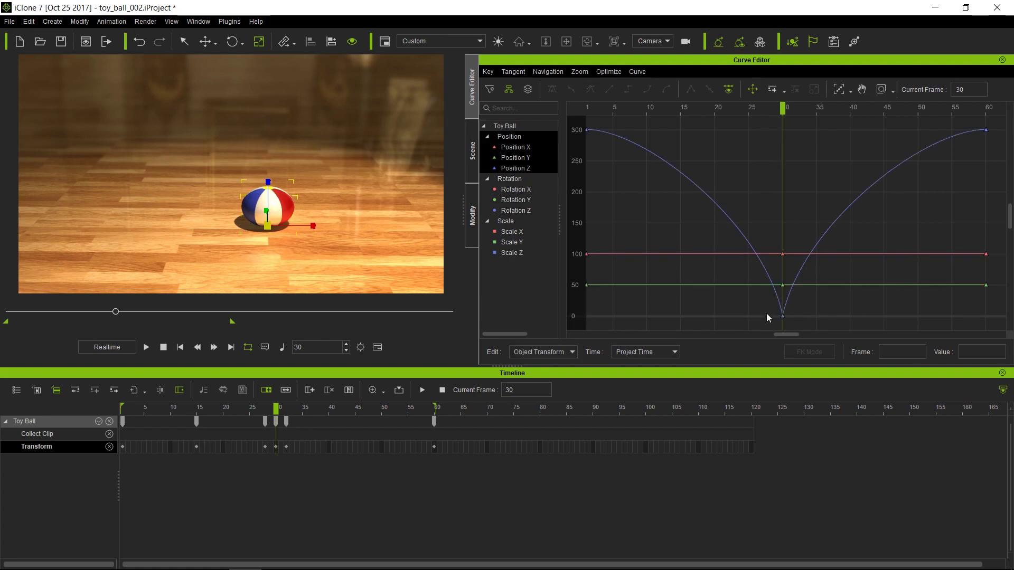
{"action": "left_click", "coordinate": [517, 216]}
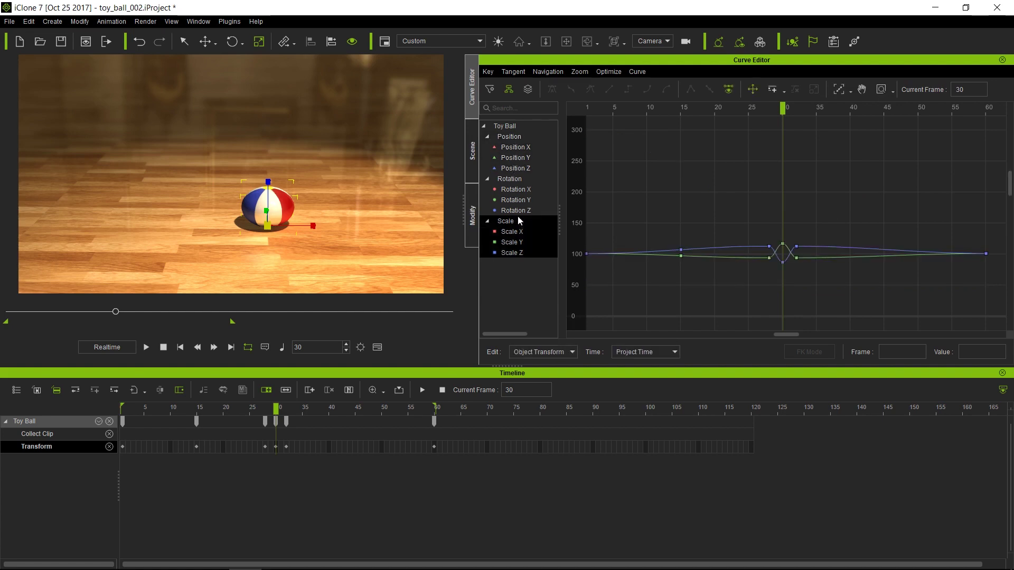
Set the Scale X, Y and Z keys at frame 15 to 100
{"action": "left_click", "coordinate": [684, 109]}
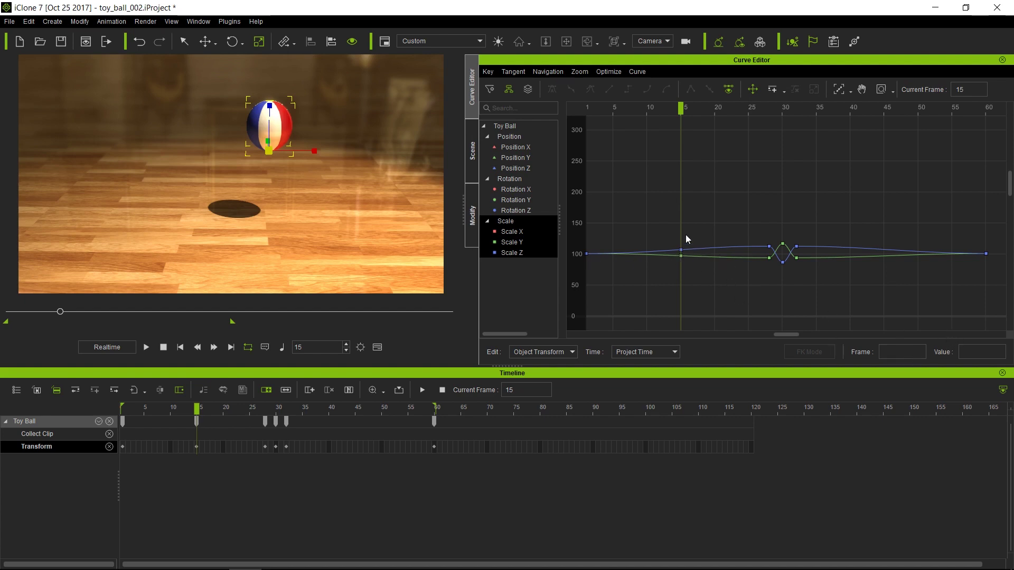
{"action": "left_click_drag", "start_coordinate": [661, 224], "coordinate": [703, 269]}
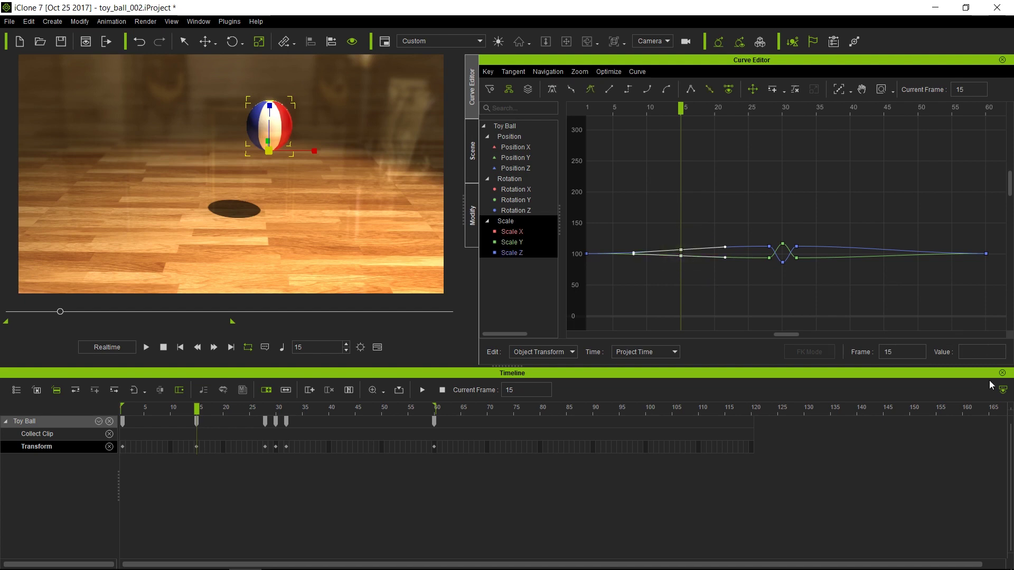
{"action": "left_click", "coordinate": [981, 349]}
{"action": "type", "text": "100"}
{"action": "key", "text": "Return"}
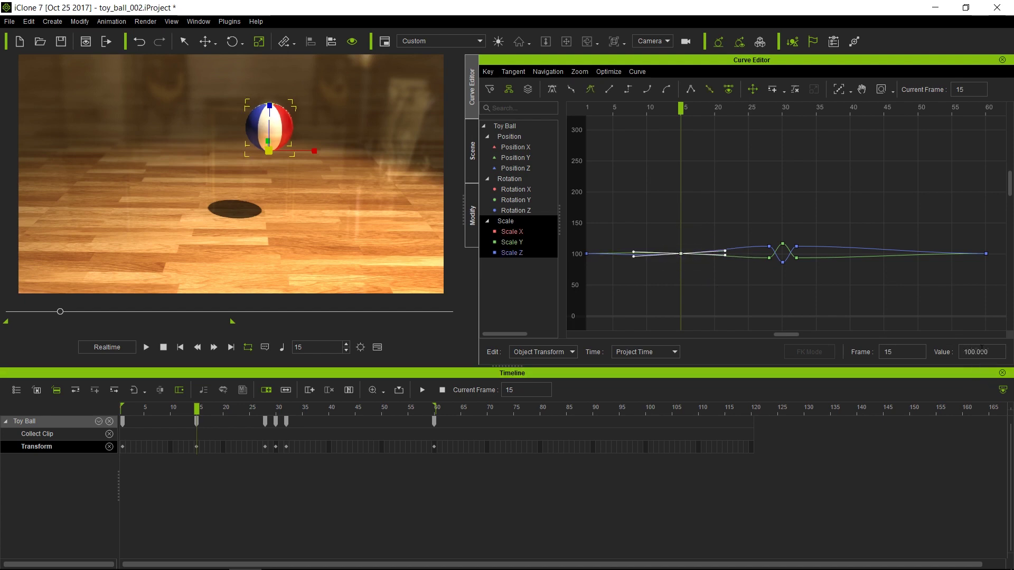
Apply Auto Smooth tangents to the selected Scale keys at frame 15
{"action": "scroll", "coordinate": [638, 257], "scroll_direction": "up", "scroll_amount": 5}
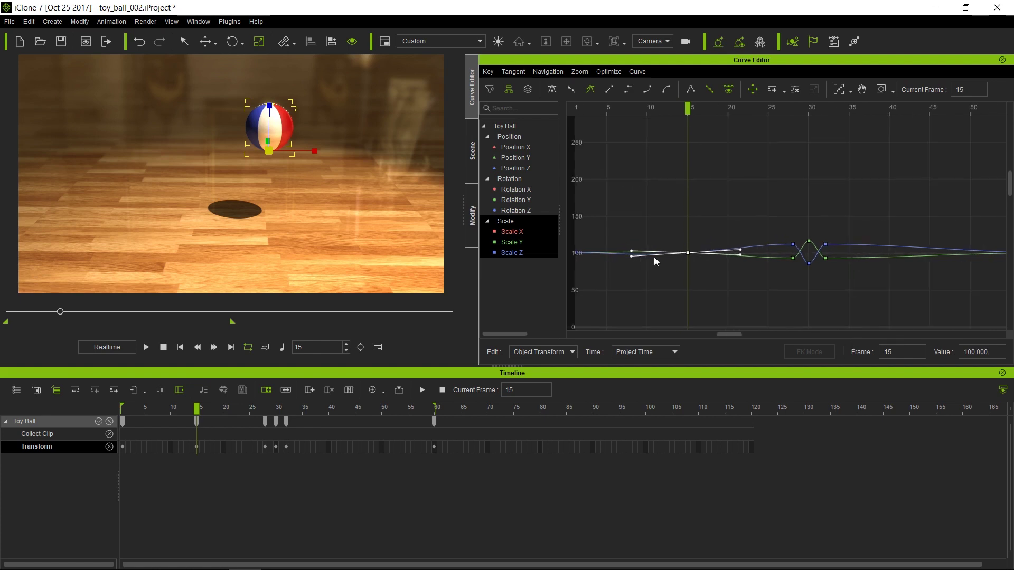
{"action": "scroll", "coordinate": [769, 256], "scroll_direction": "up", "scroll_amount": 1}
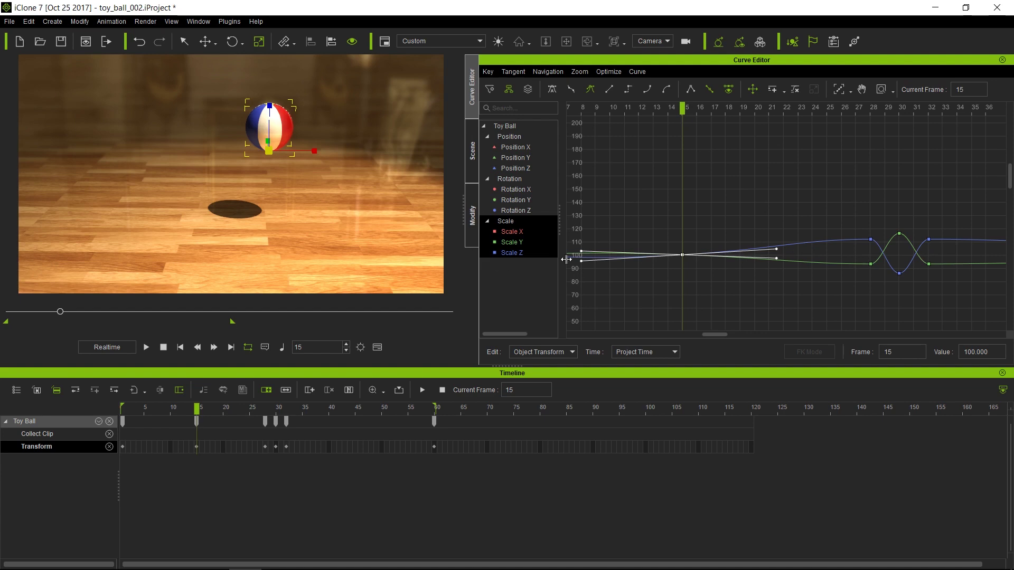
{"action": "scroll", "coordinate": [718, 284], "scroll_direction": "down", "scroll_amount": 5}
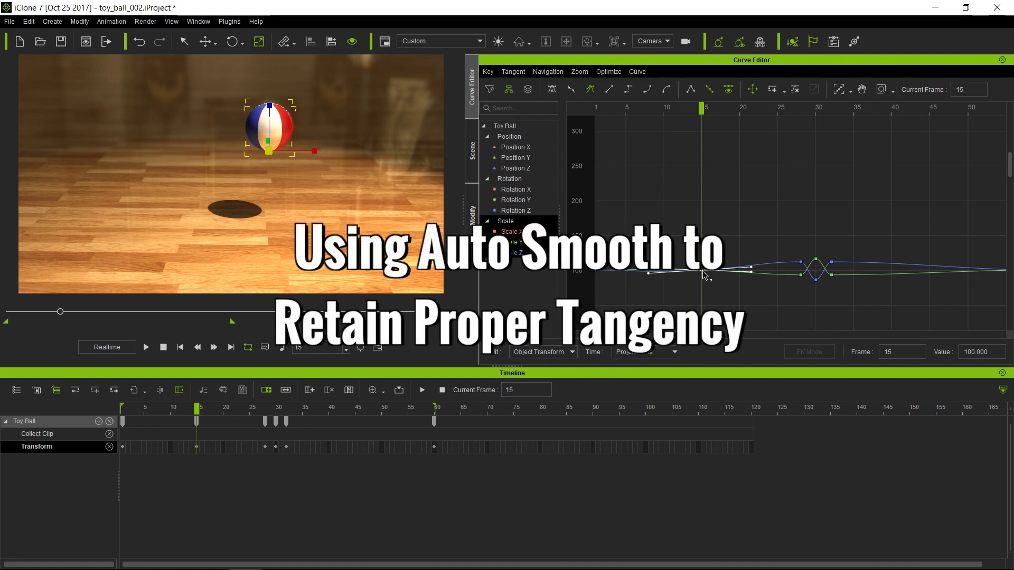
{"action": "left_click", "coordinate": [553, 90]}
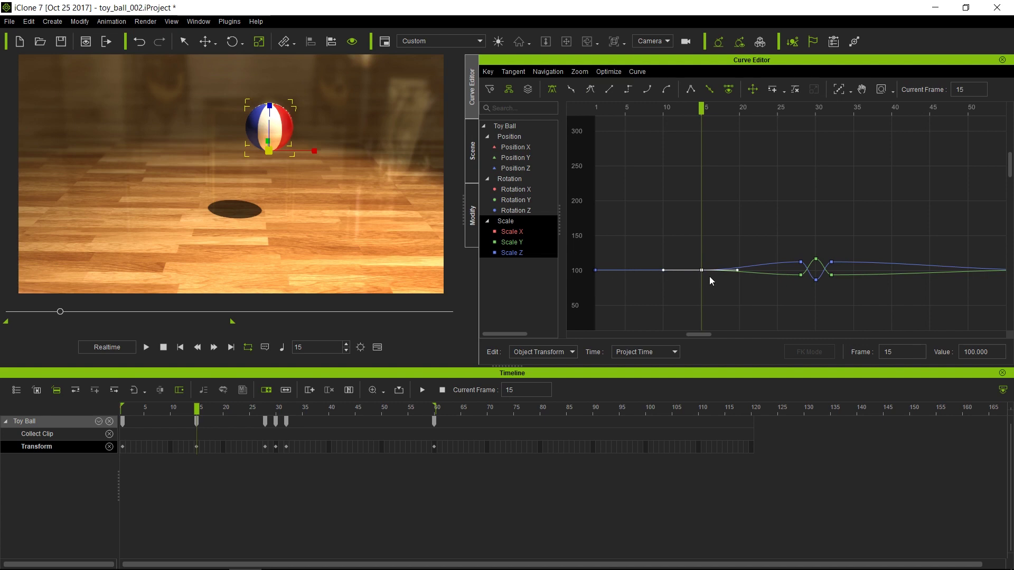
{"action": "scroll", "coordinate": [702, 274], "scroll_direction": "up", "scroll_amount": 5}
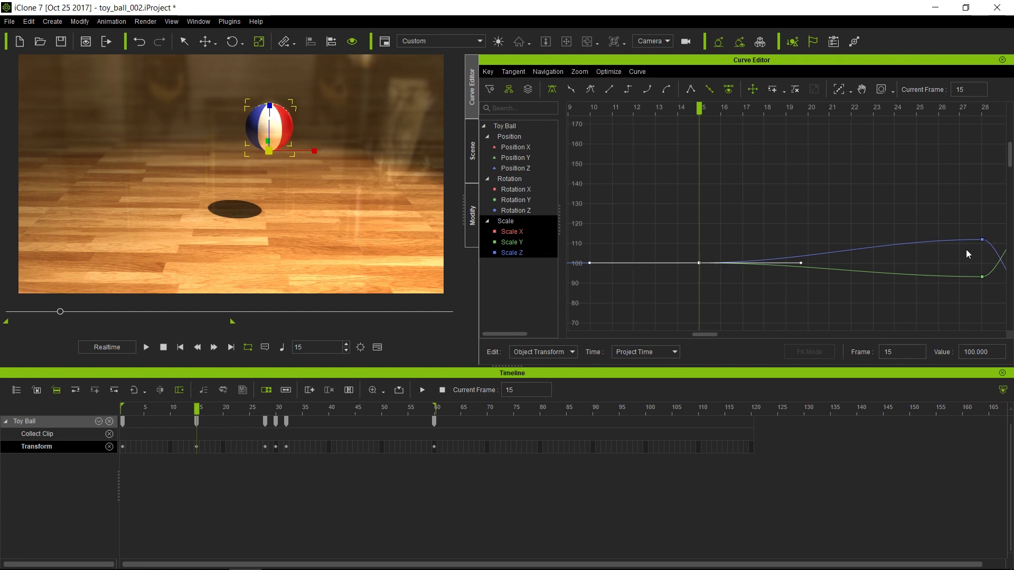
{"action": "scroll", "coordinate": [845, 258], "scroll_direction": "down", "scroll_amount": 5}
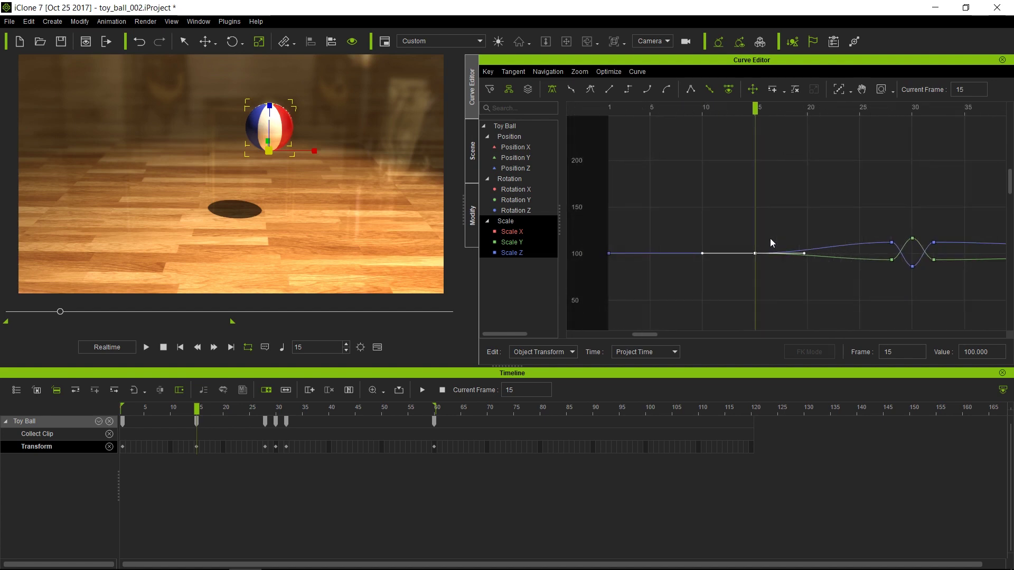
Copy the Transform key at frame 15 and paste it at frame 45
{"action": "scroll", "coordinate": [770, 240], "scroll_direction": "down", "scroll_amount": 1}
{"action": "scroll", "coordinate": [859, 195], "scroll_direction": "down", "scroll_amount": 3}
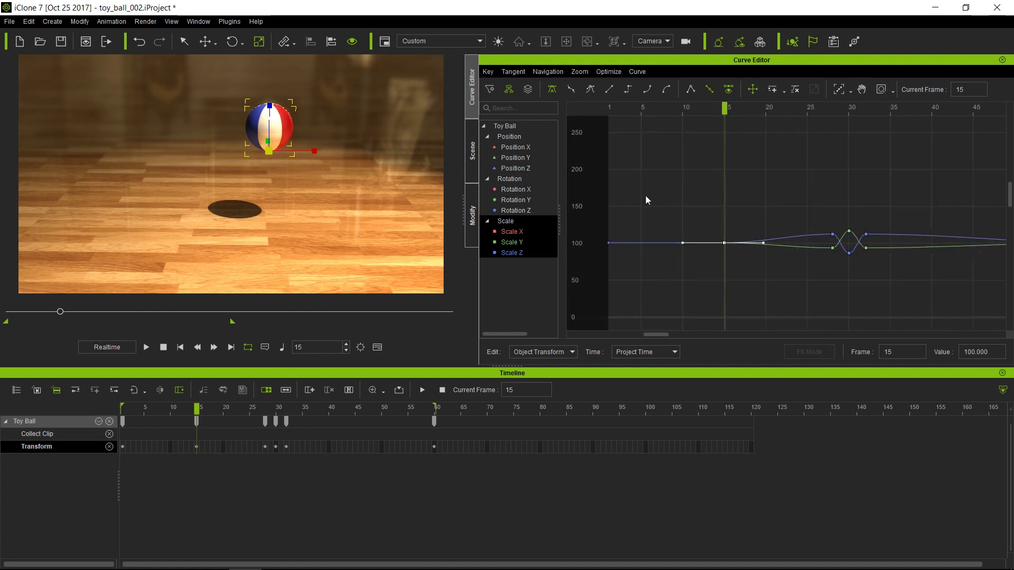
{"action": "right_click", "coordinate": [198, 445]}
{"action": "left_click", "coordinate": [229, 471]}
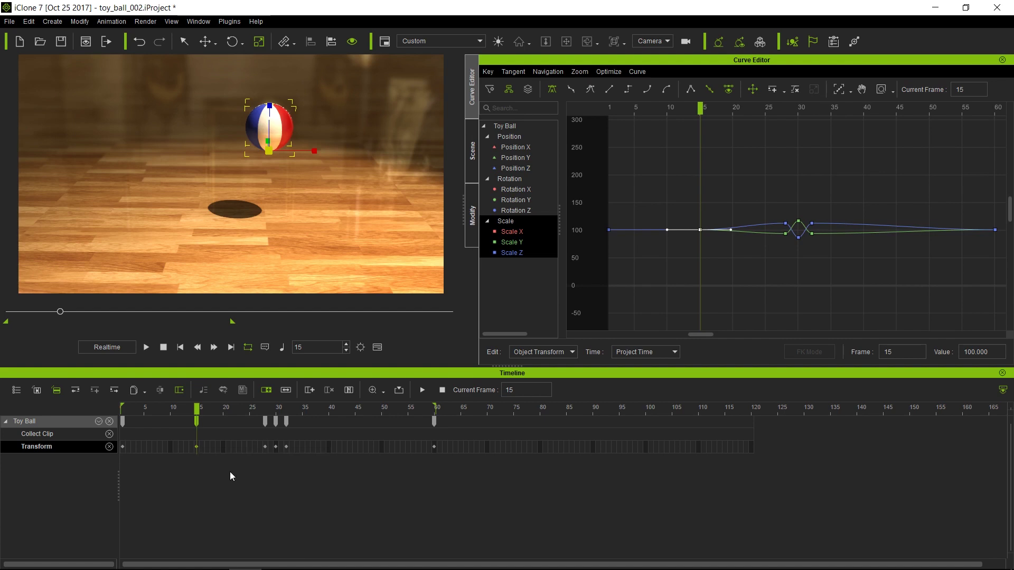
{"action": "left_click", "coordinate": [356, 450]}
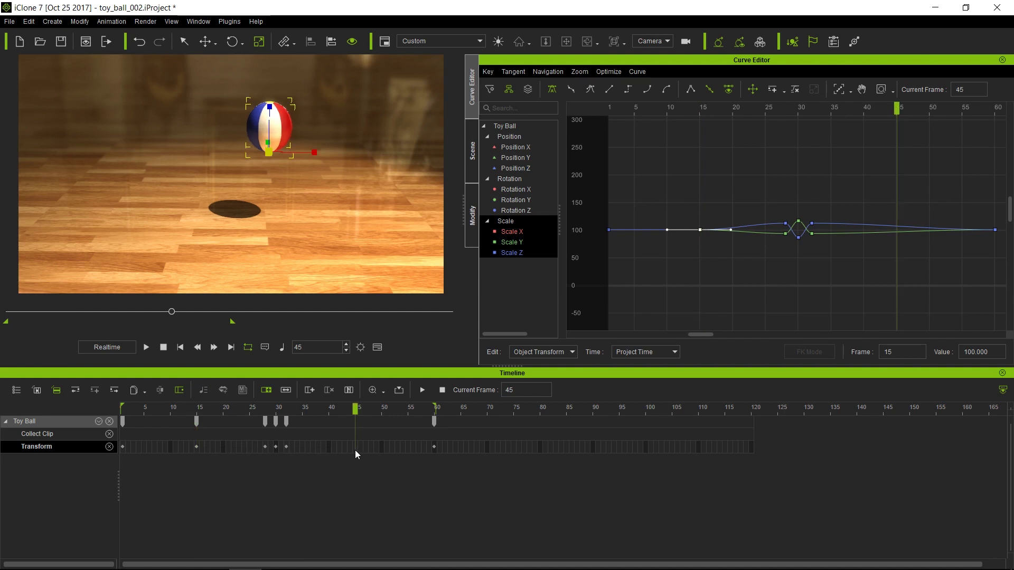
{"action": "right_click", "coordinate": [355, 450]}
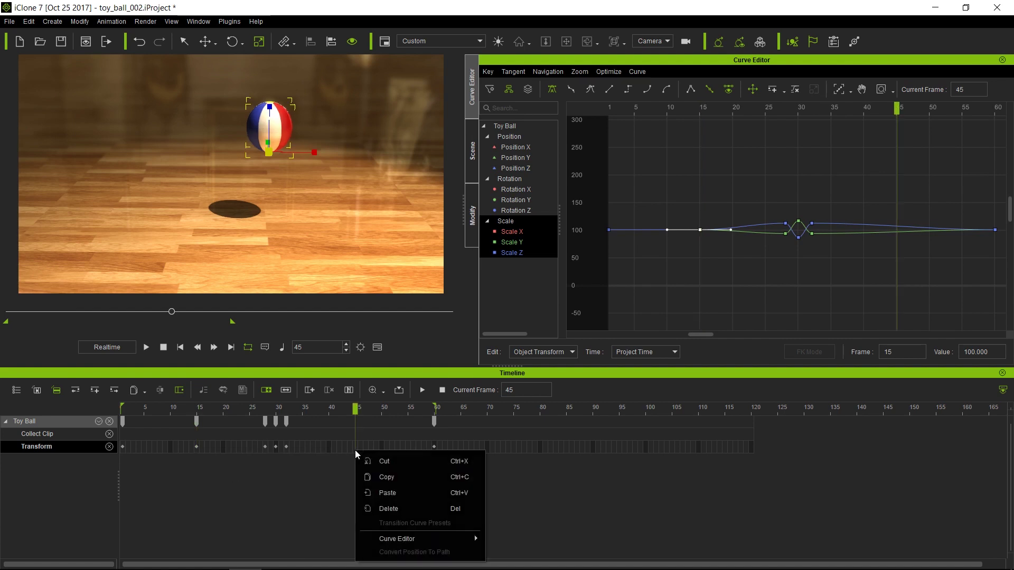
{"action": "left_click", "coordinate": [408, 491]}
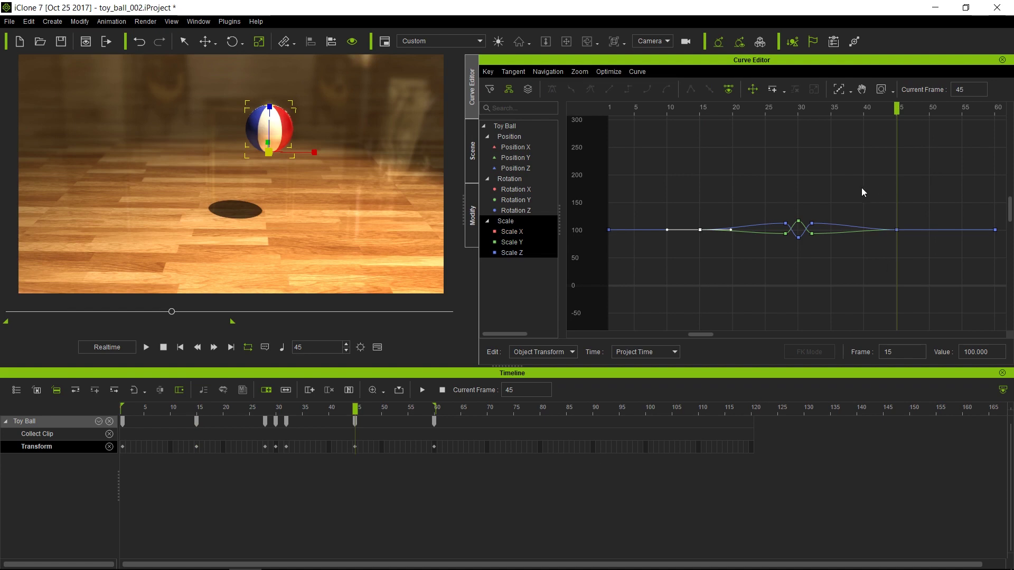
Play back the bounce and examine the ball's squash at frame 30
{"action": "left_click", "coordinate": [783, 183]}
{"action": "key", "text": "space"}
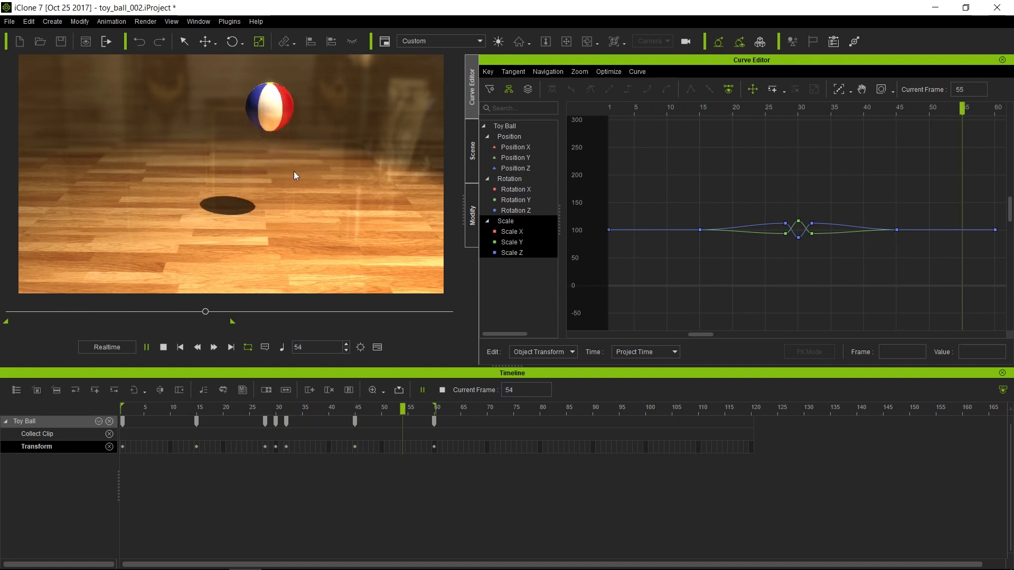
{"action": "left_click", "coordinate": [280, 213]}
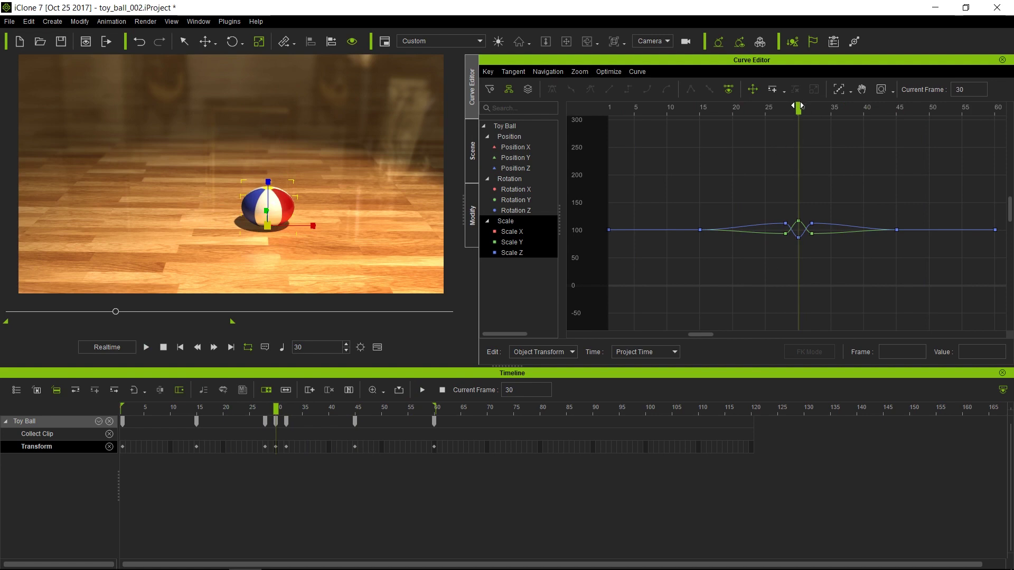
{"action": "mouse_move", "coordinate": [798, 111]}
{"action": "left_mouse_down"}
{"action": "mouse_move", "coordinate": [785, 113]}
{"action": "mouse_move", "coordinate": [798, 112]}
{"action": "left_mouse_up"}
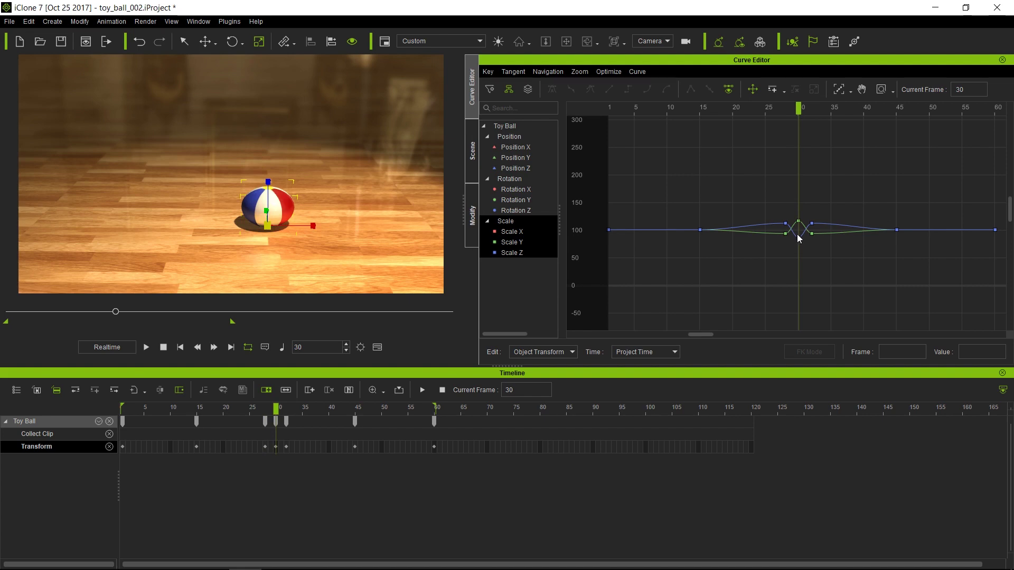
Spread the Scale keys around the impact with Scale Keys, moving the outer keys to frames 27 and 33
{"action": "scroll", "coordinate": [798, 237], "scroll_direction": "up", "scroll_amount": 5}
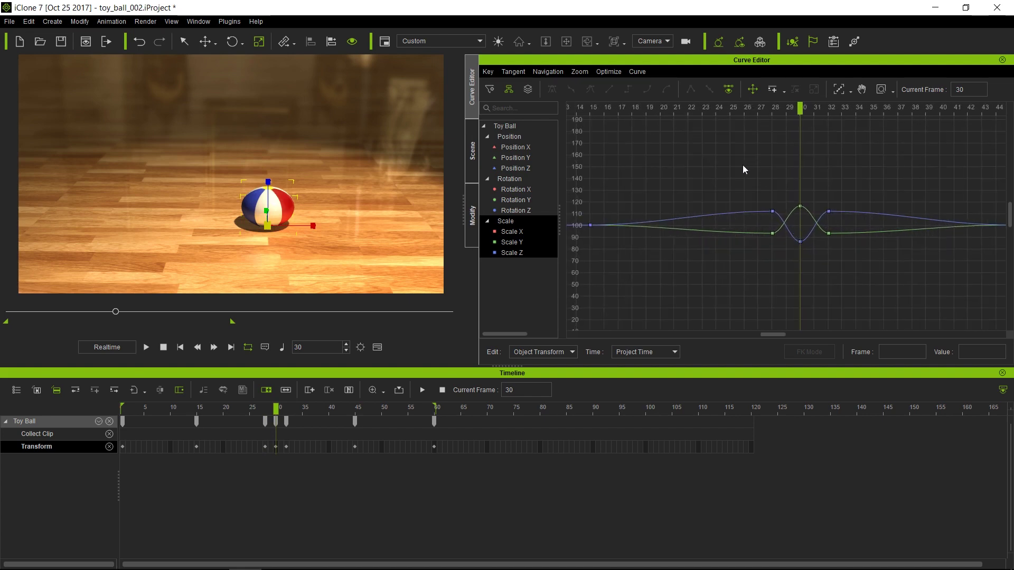
{"action": "left_click_drag", "start_coordinate": [742, 165], "coordinate": [860, 261]}
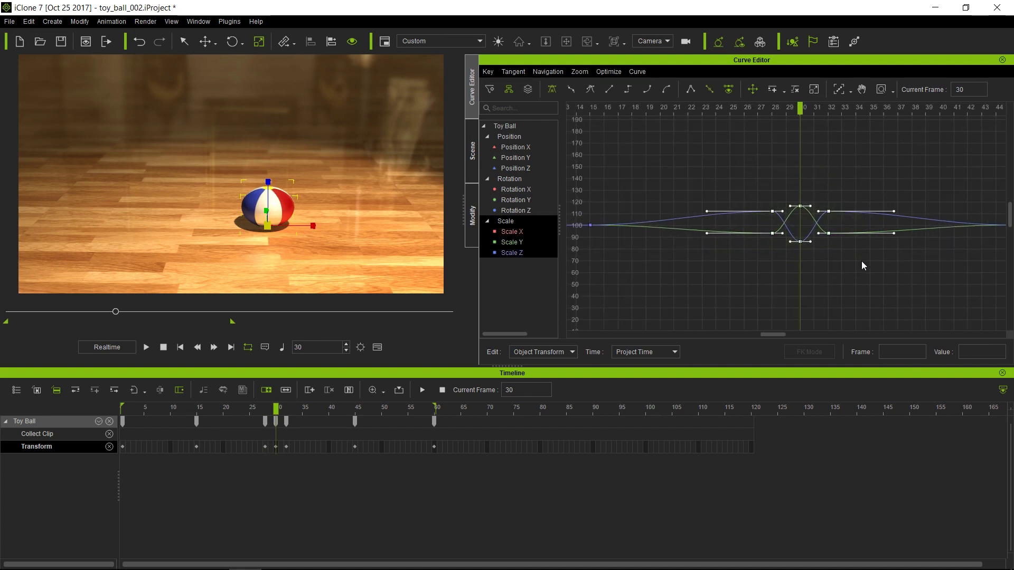
{"action": "left_click", "coordinate": [838, 89]}
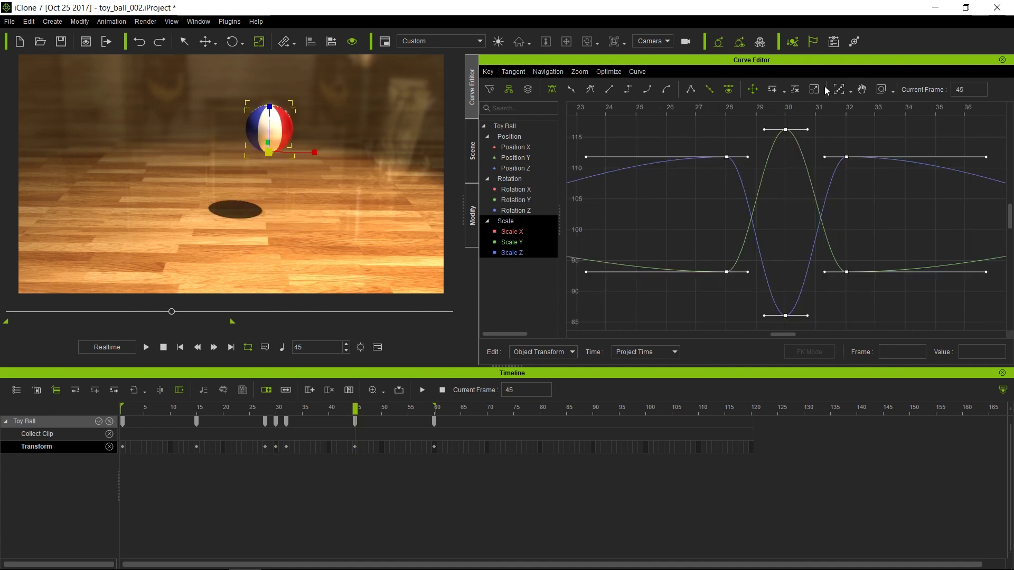
{"action": "left_click", "coordinate": [817, 90]}
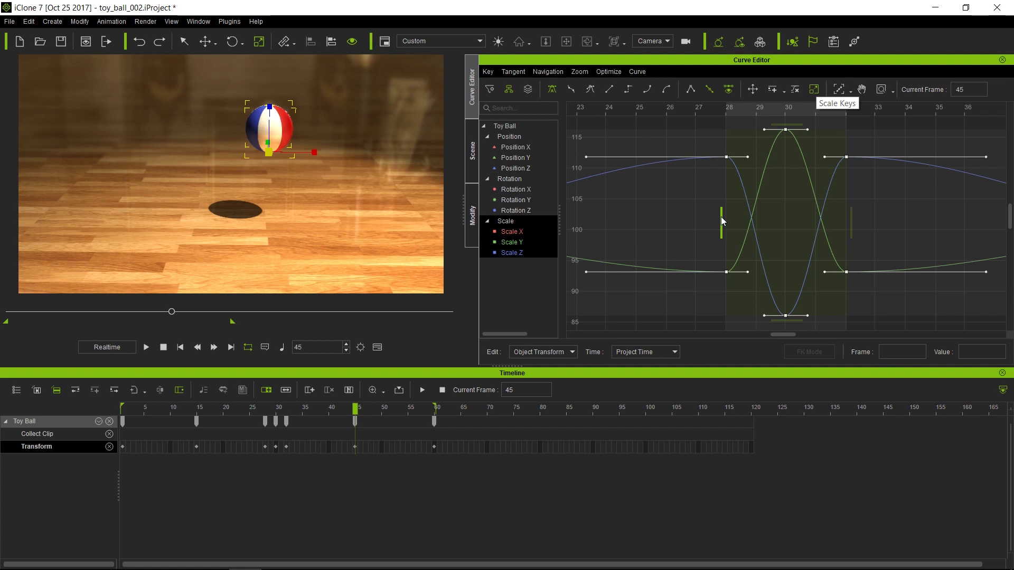
{"action": "left_click_drag", "start_coordinate": [721, 220], "coordinate": [700, 220]}
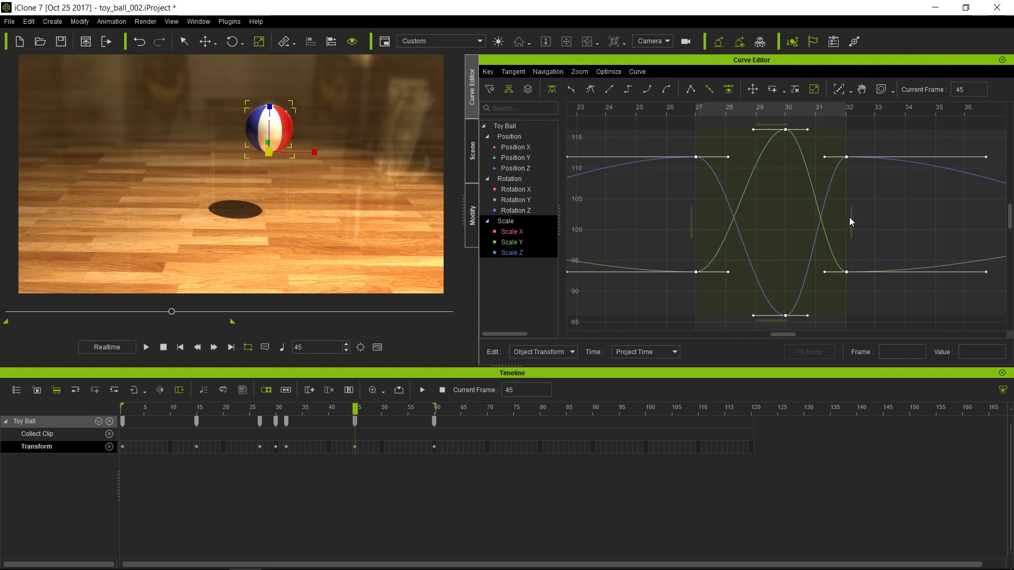
{"action": "left_click_drag", "start_coordinate": [852, 219], "coordinate": [874, 219]}
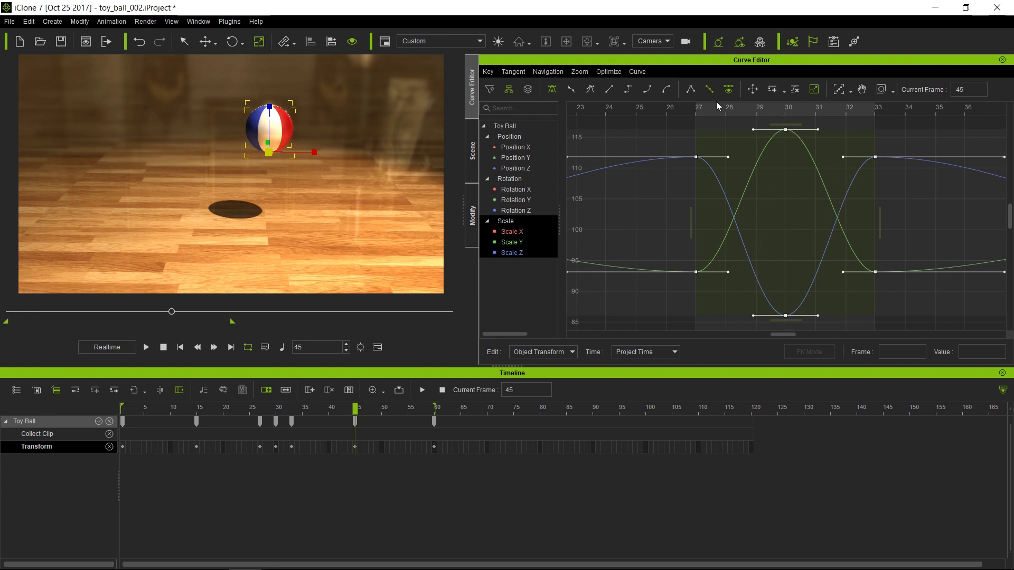
{"action": "left_click", "coordinate": [752, 90]}
{"action": "left_click", "coordinate": [686, 132]}
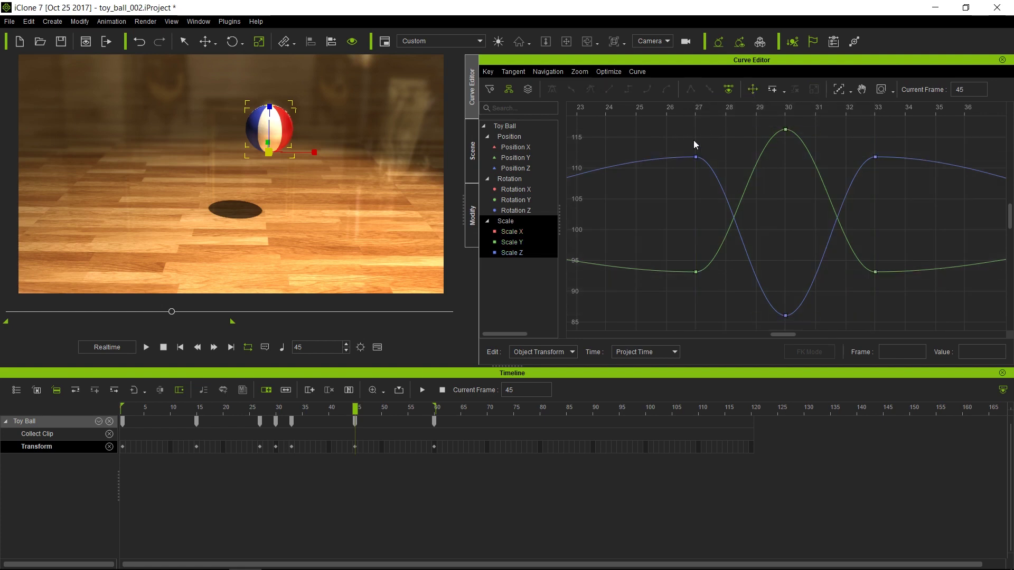
Play back the retimed bounce and examine the ball's shape just before impact, stopping at frame 29
{"action": "key", "text": "space"}
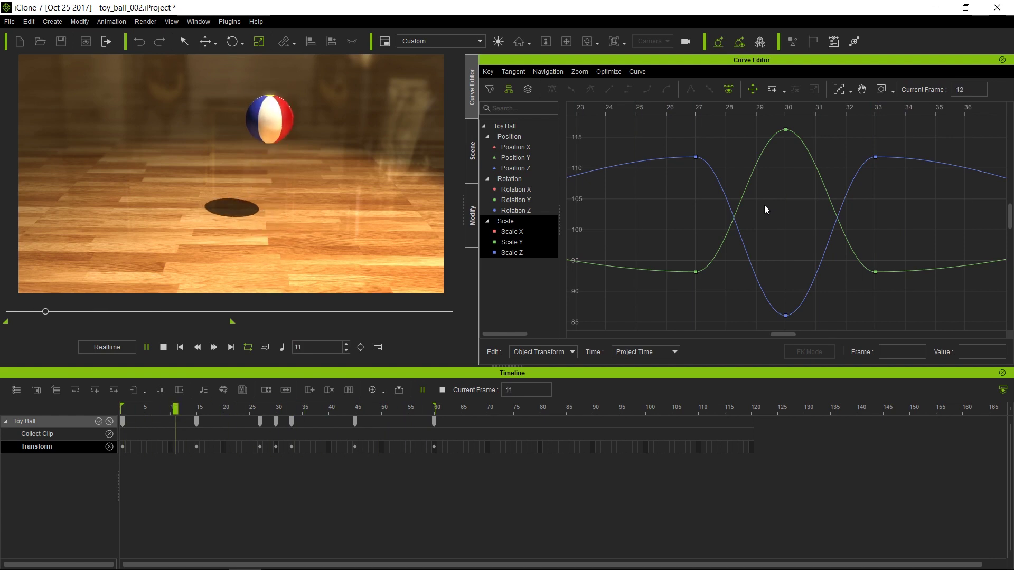
{"action": "key", "text": "space"}
{"action": "left_click_drag", "start_coordinate": [704, 106], "coordinate": [728, 109]}
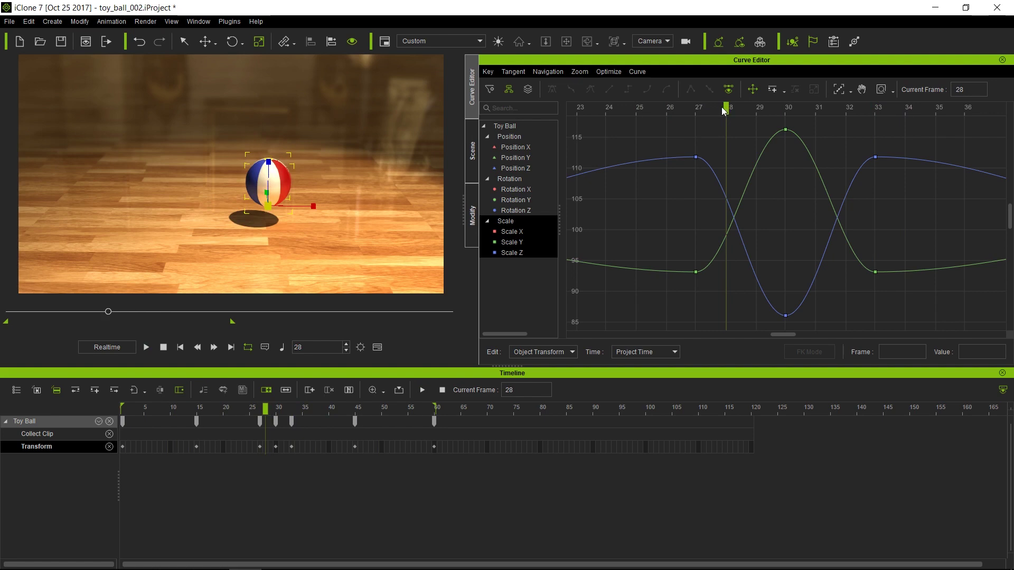
{"action": "left_click_drag", "start_coordinate": [728, 109], "coordinate": [744, 112]}
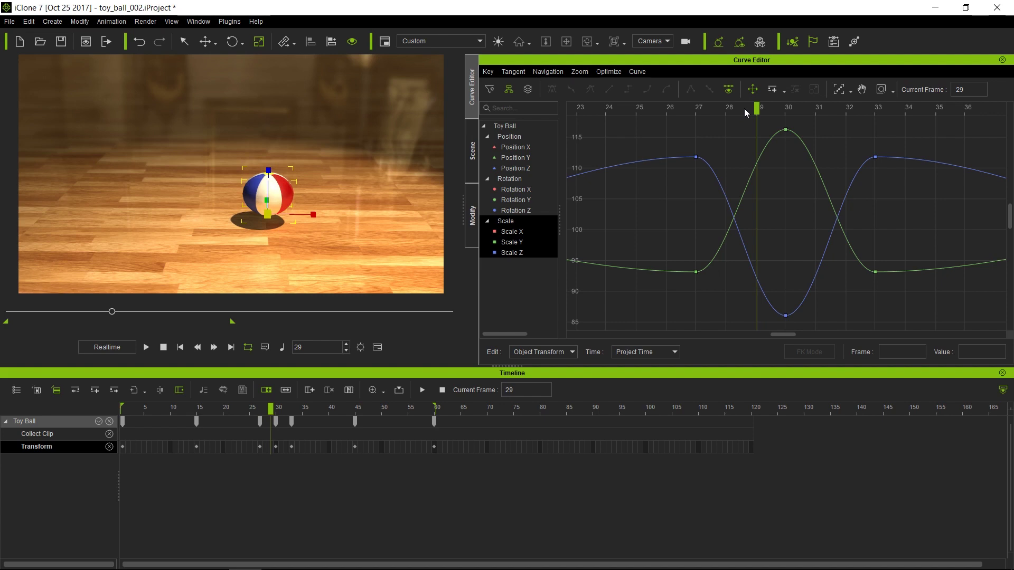
Display the Position Z curve together with the Scale curves over the whole bounce
{"action": "left_click", "coordinate": [528, 168]}
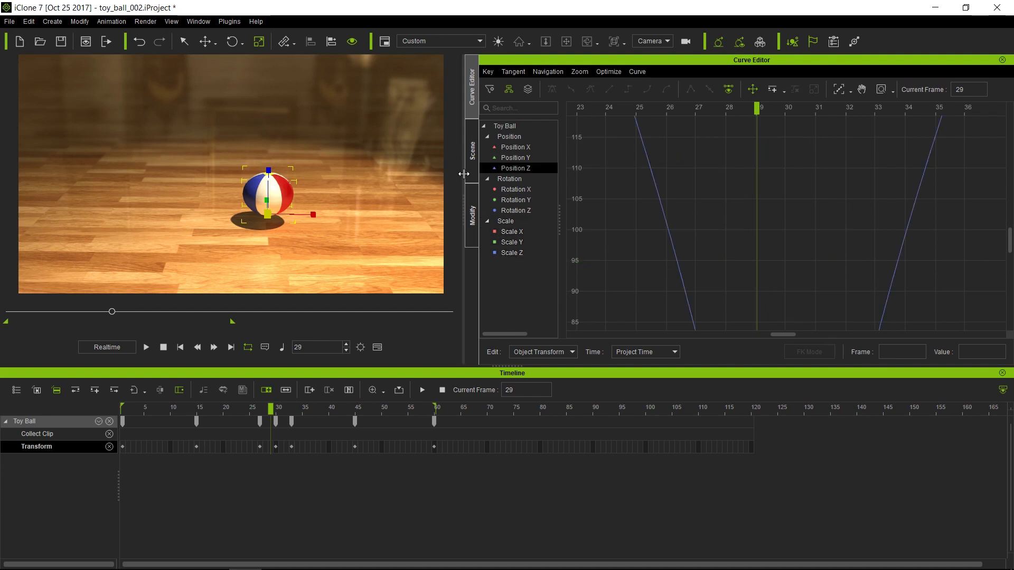
{"action": "left_click", "coordinate": [499, 224], "text": "ctrl"}
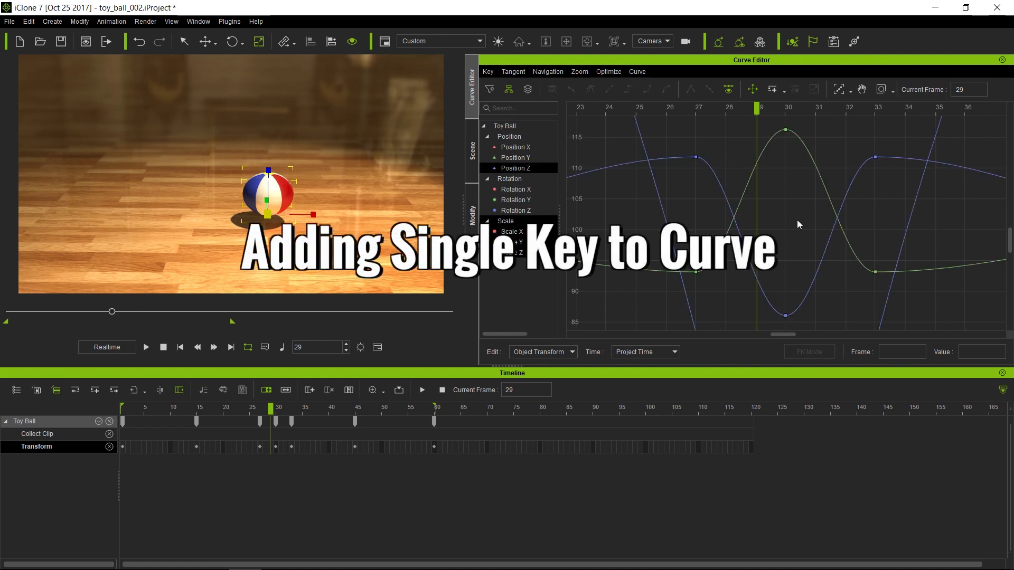
{"action": "scroll", "coordinate": [775, 227], "scroll_direction": "down", "scroll_amount": 6}
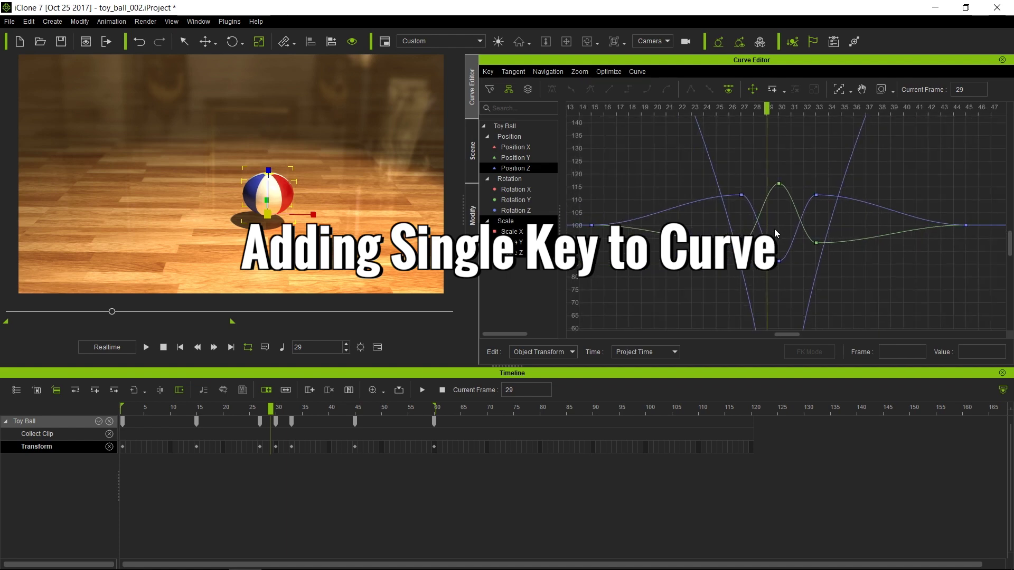
{"action": "left_click", "coordinate": [839, 89]}
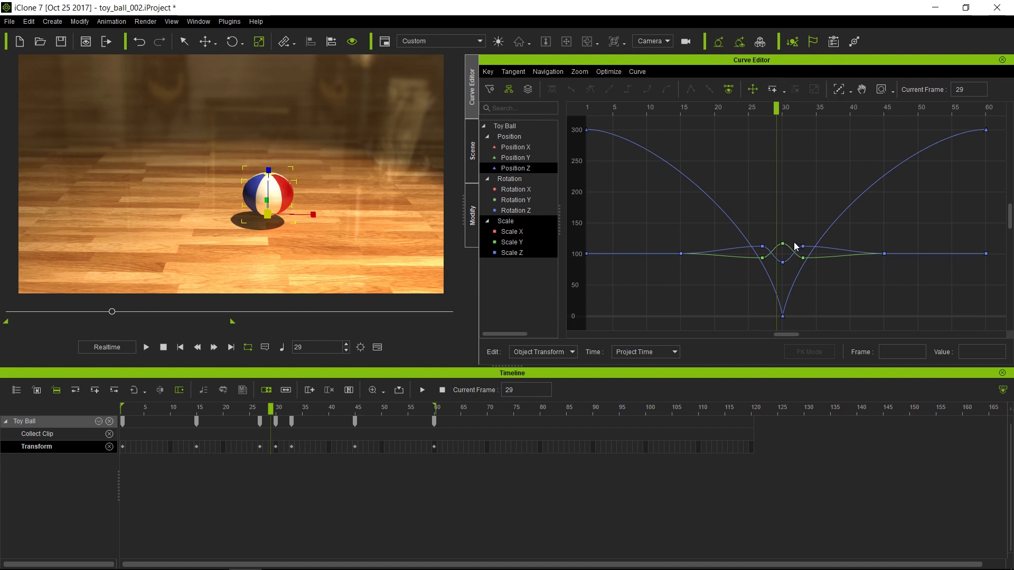
Add single keys to the Position Z curve at frames 29 and 31 with Add Keyframe
{"action": "left_click", "coordinate": [785, 93]}
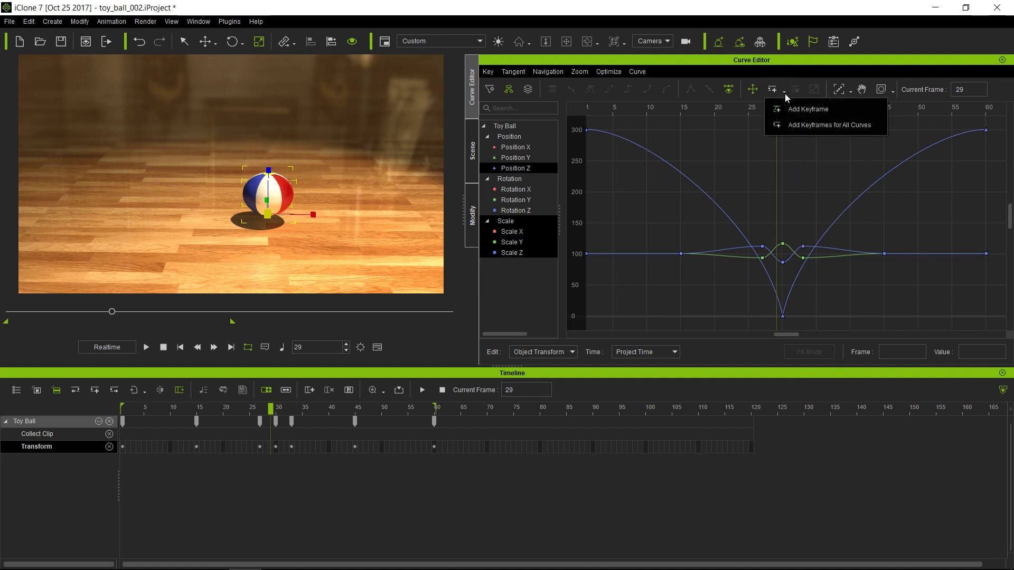
{"action": "left_click", "coordinate": [788, 104]}
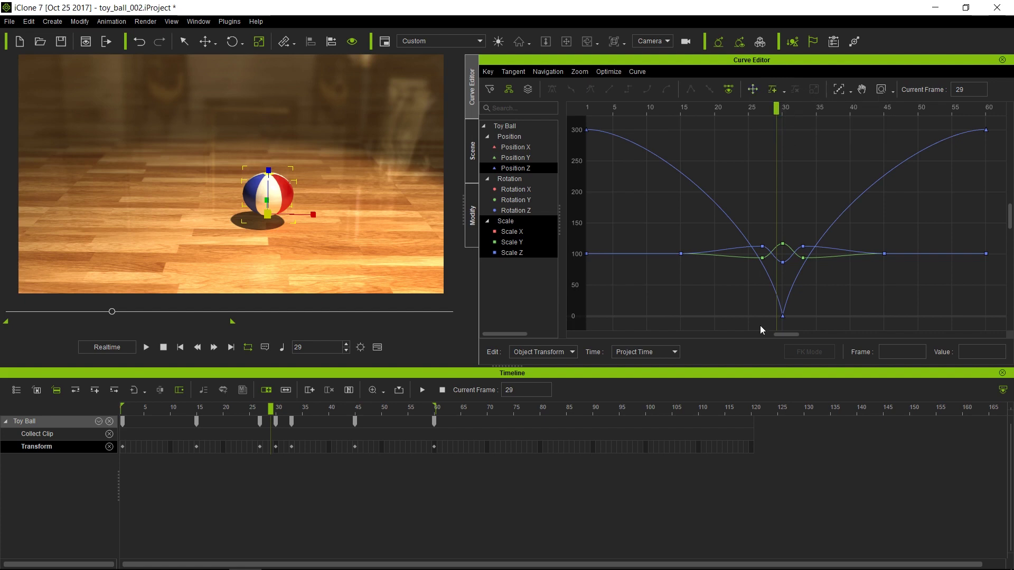
{"action": "left_click", "coordinate": [777, 294]}
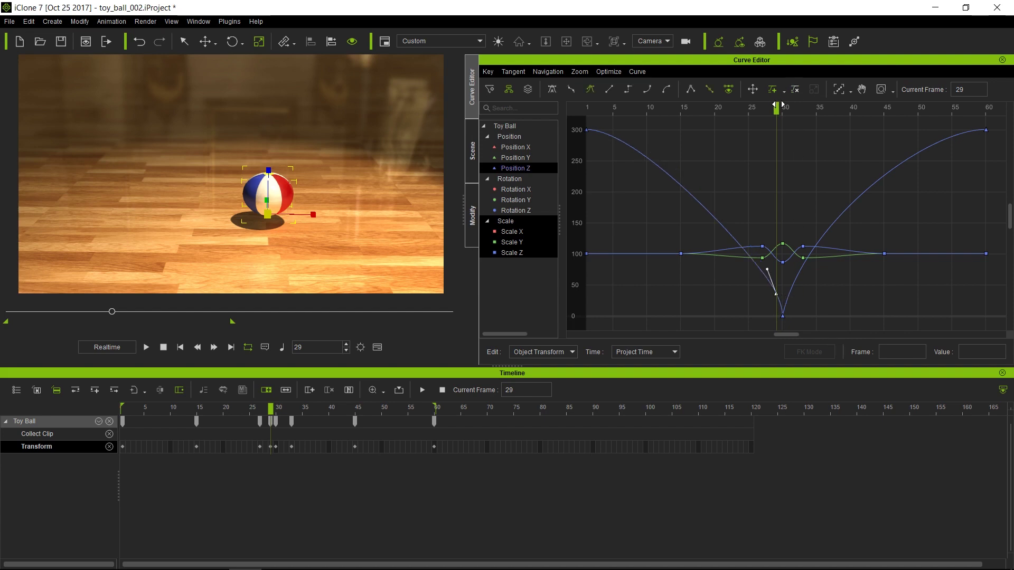
{"action": "left_click_drag", "start_coordinate": [780, 105], "coordinate": [790, 108]}
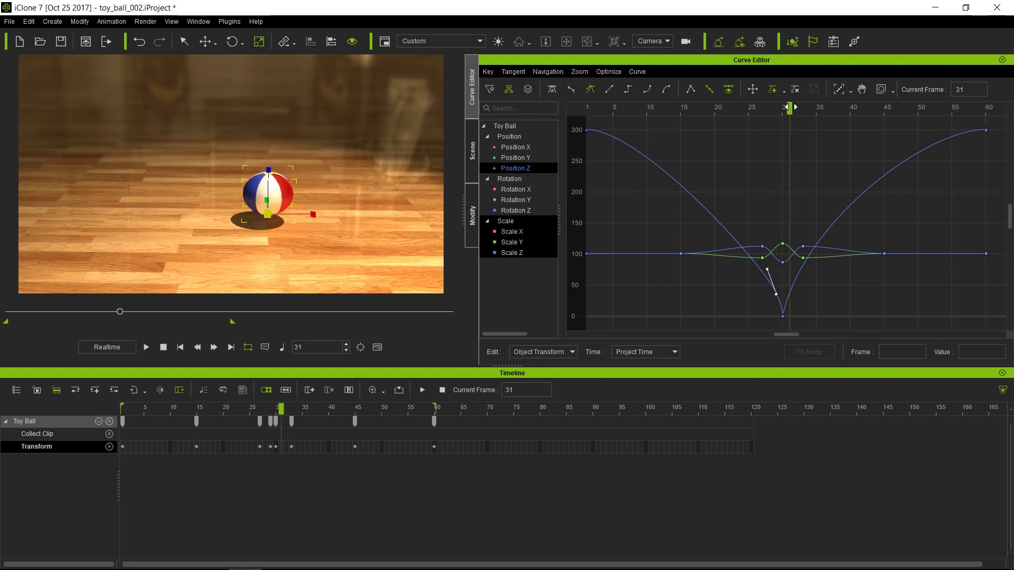
{"action": "left_click", "coordinate": [790, 294]}
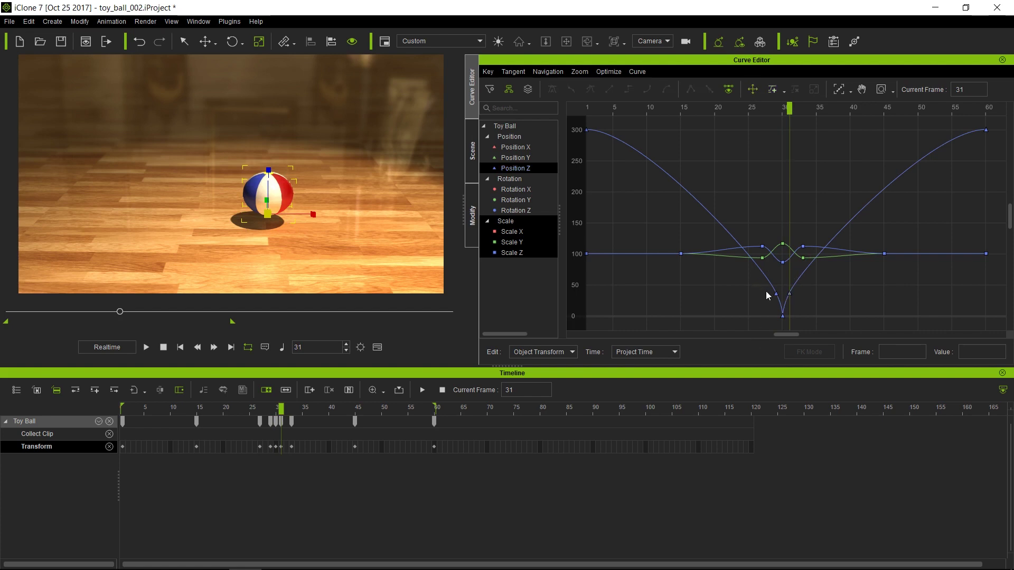
Set the Position Z keys at frames 29 and 31 to 0 and give them steep tangents that round the fall and rebound
{"action": "left_click_drag", "start_coordinate": [753, 286], "coordinate": [806, 296]}
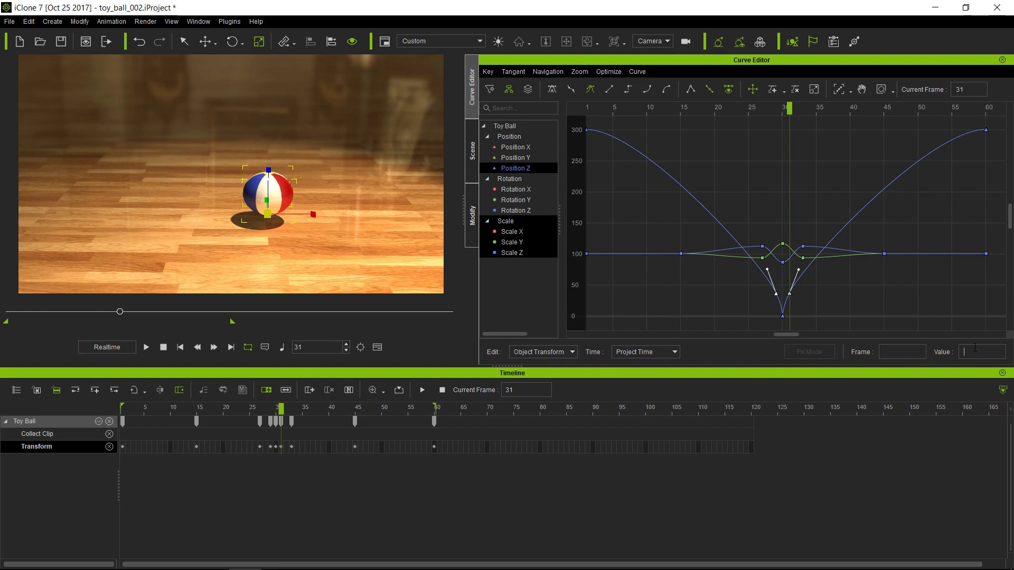
{"action": "type", "text": "0"}
{"action": "key", "text": "Return"}
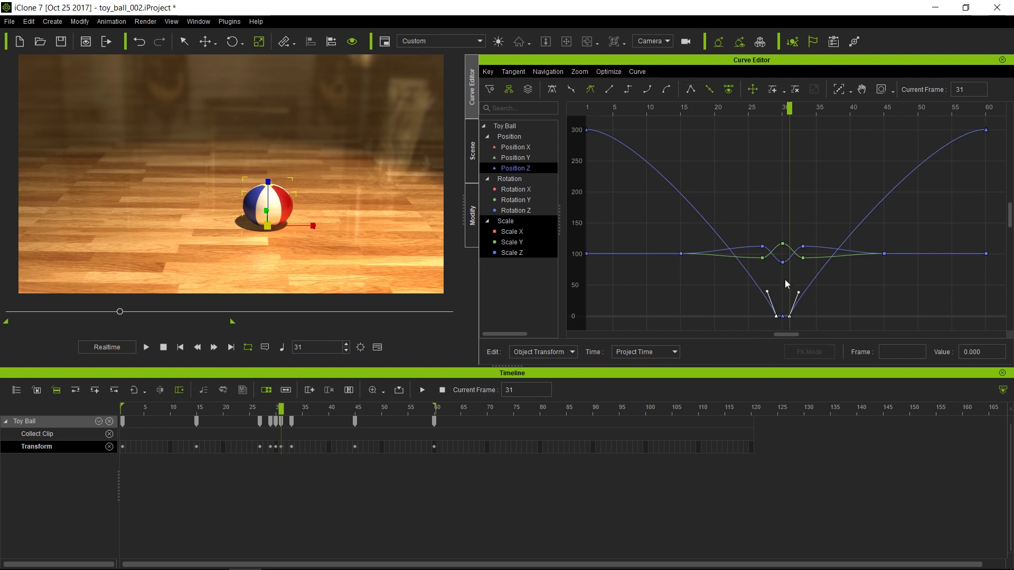
{"action": "left_click", "coordinate": [648, 91]}
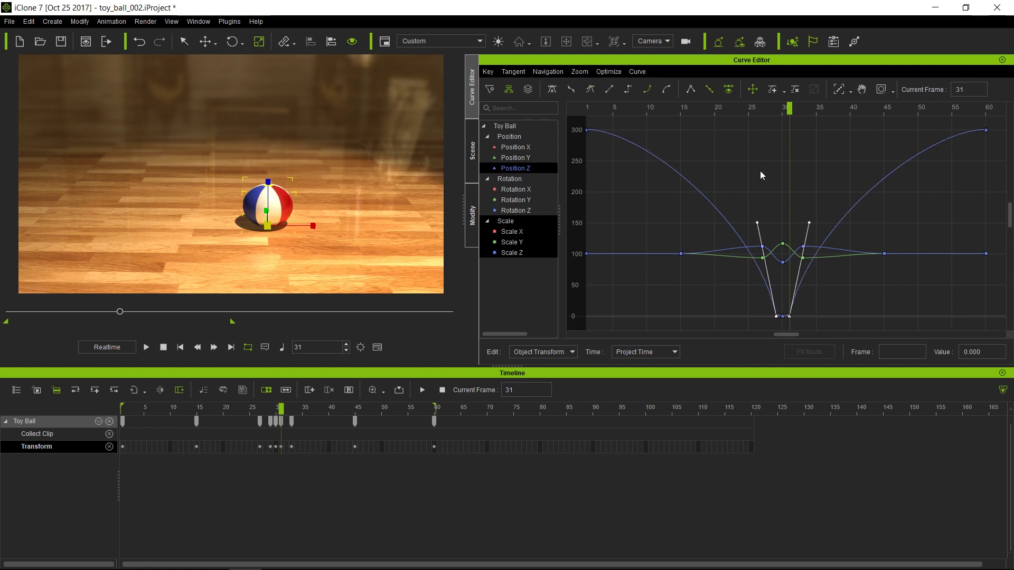
Play back the bounce with its longer floor contact and scrub the fall to frame 28
{"action": "key", "text": "space"}
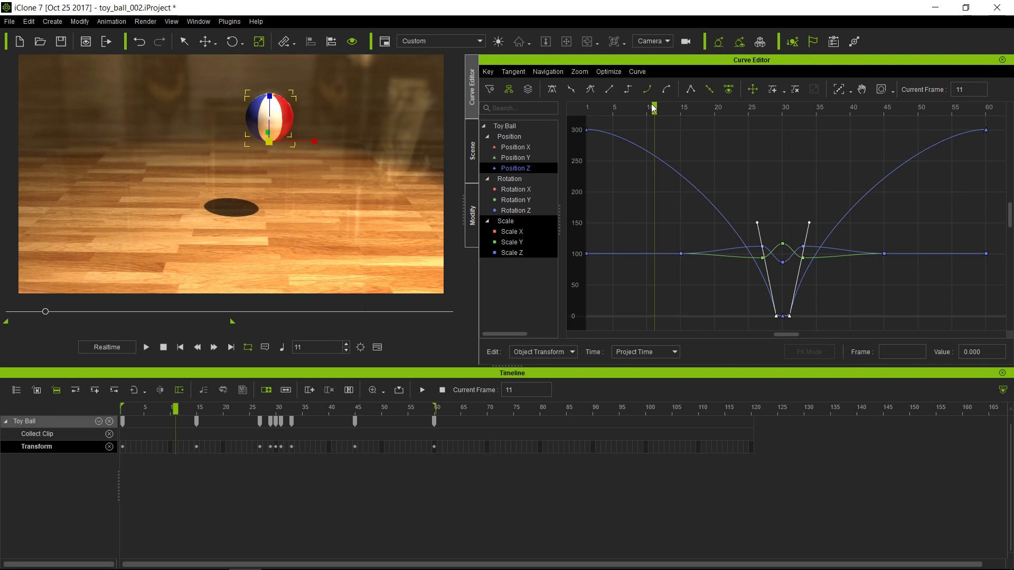
{"action": "left_click", "coordinate": [651, 104]}
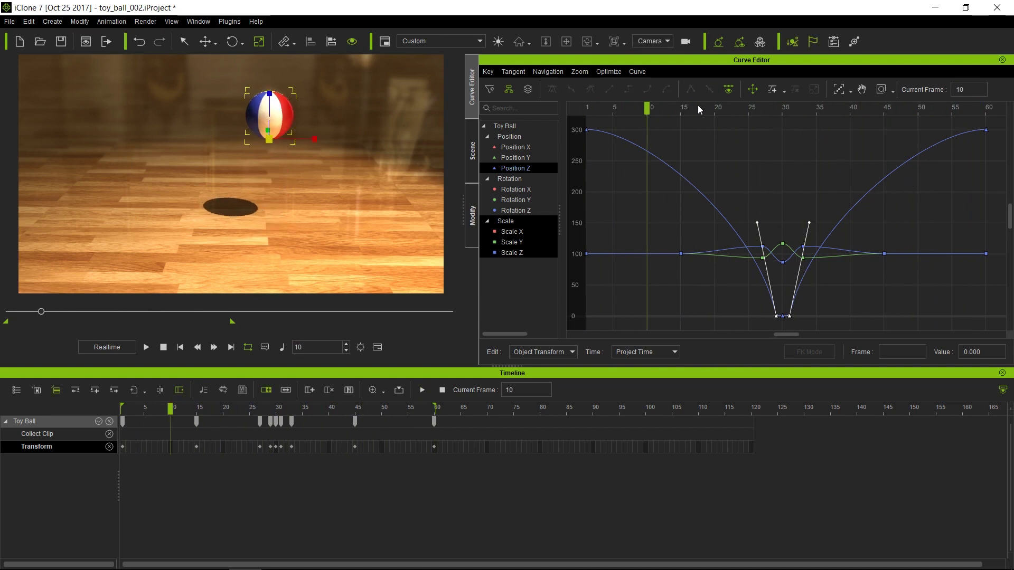
{"action": "left_click", "coordinate": [722, 108]}
{"action": "left_click_drag", "start_coordinate": [723, 112], "coordinate": [771, 114]}
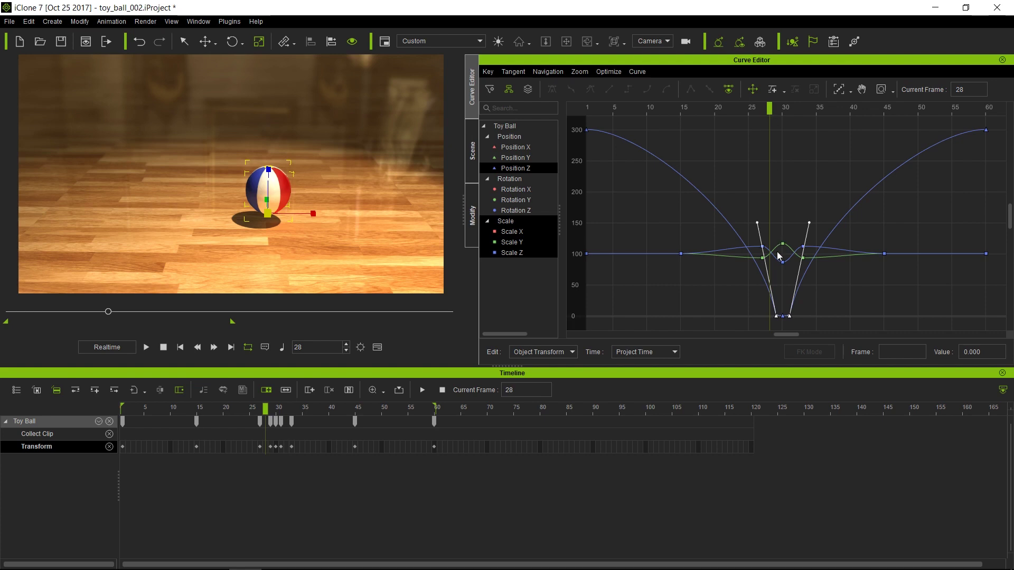
Move the Scale keys at frame 27 to frame 28
{"action": "scroll", "coordinate": [778, 248], "scroll_direction": "up", "scroll_amount": 5}
{"action": "scroll", "coordinate": [778, 266], "scroll_direction": "up", "scroll_amount": 3}
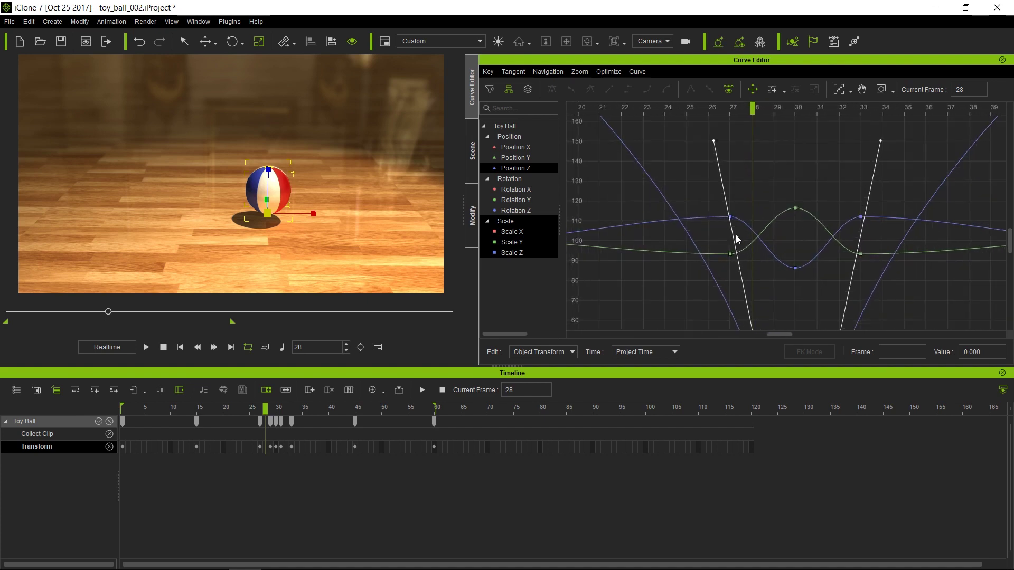
{"action": "left_click", "coordinate": [716, 205]}
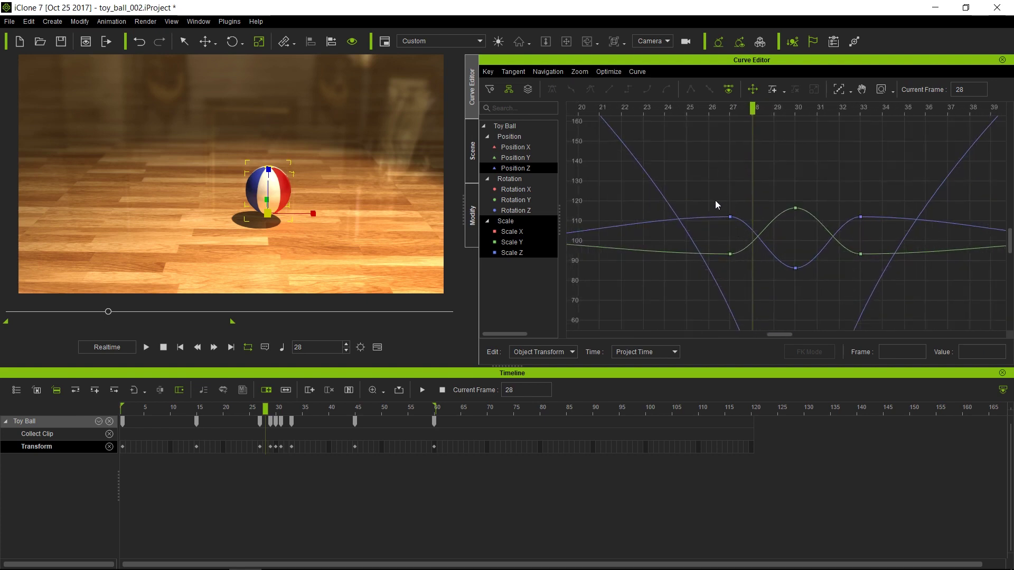
{"action": "left_click_drag", "start_coordinate": [717, 205], "coordinate": [750, 268]}
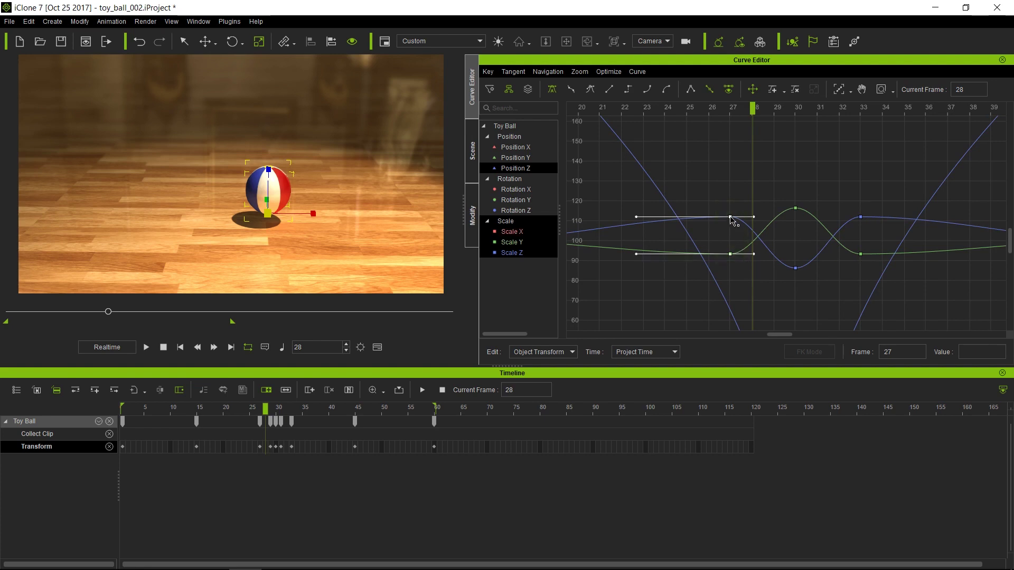
{"action": "left_click_drag", "start_coordinate": [730, 218], "coordinate": [752, 222]}
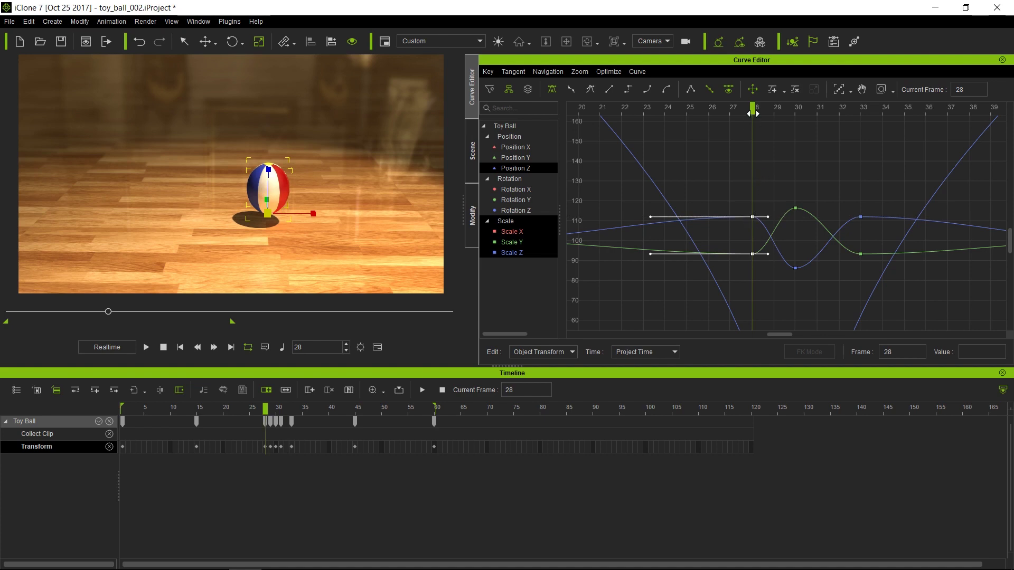
Scrub through the impact and play back the bounce to check the retimed stretch and squash
{"action": "left_click_drag", "start_coordinate": [737, 116], "coordinate": [908, 128]}
{"action": "key", "text": "space"}
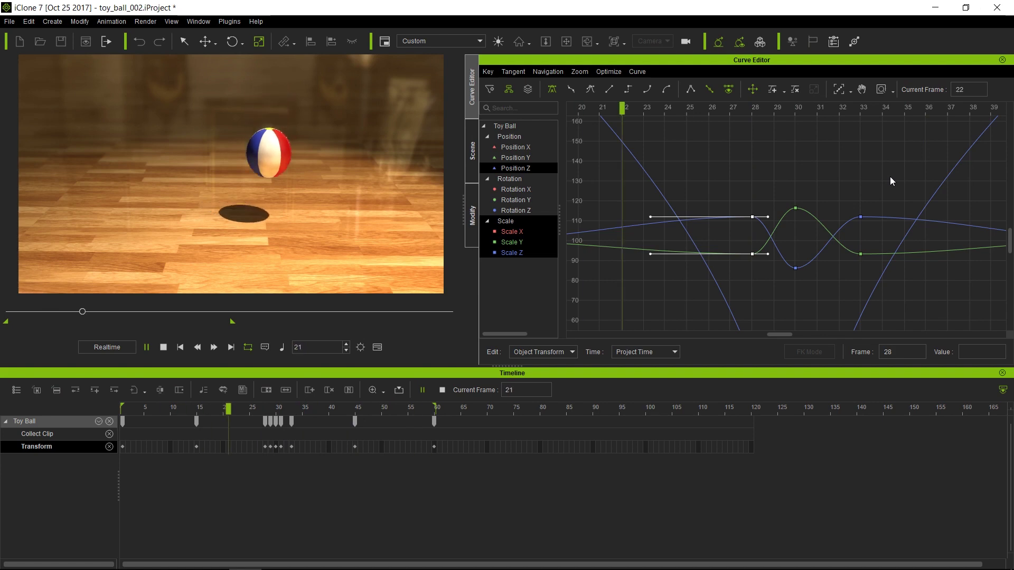
{"action": "key", "text": "space"}
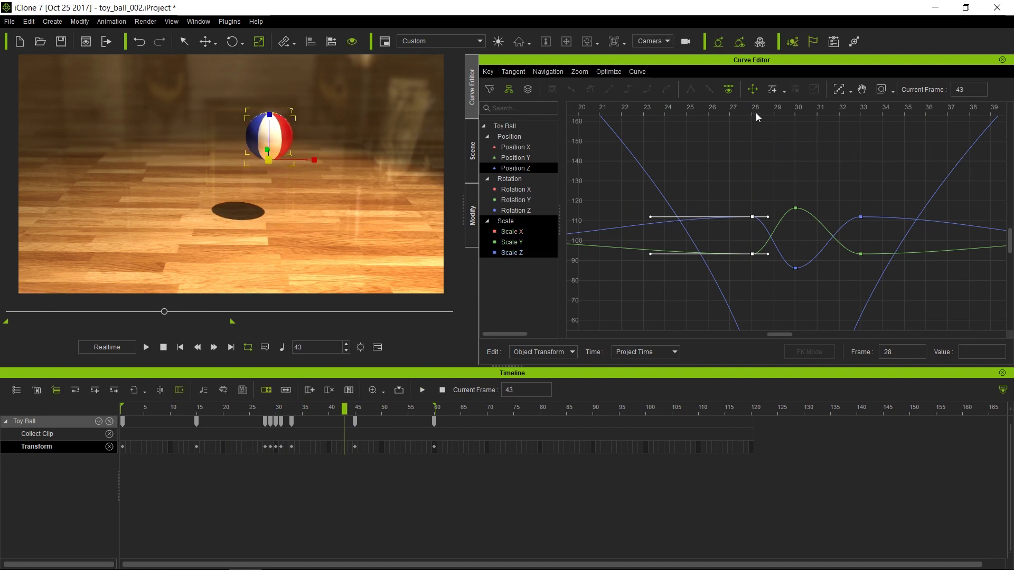
{"action": "mouse_move", "coordinate": [756, 112]}
{"action": "left_mouse_down"}
{"action": "mouse_move", "coordinate": [850, 116]}
{"action": "mouse_move", "coordinate": [761, 129]}
{"action": "mouse_move", "coordinate": [968, 129]}
{"action": "left_mouse_up"}
{"action": "key", "text": "space"}
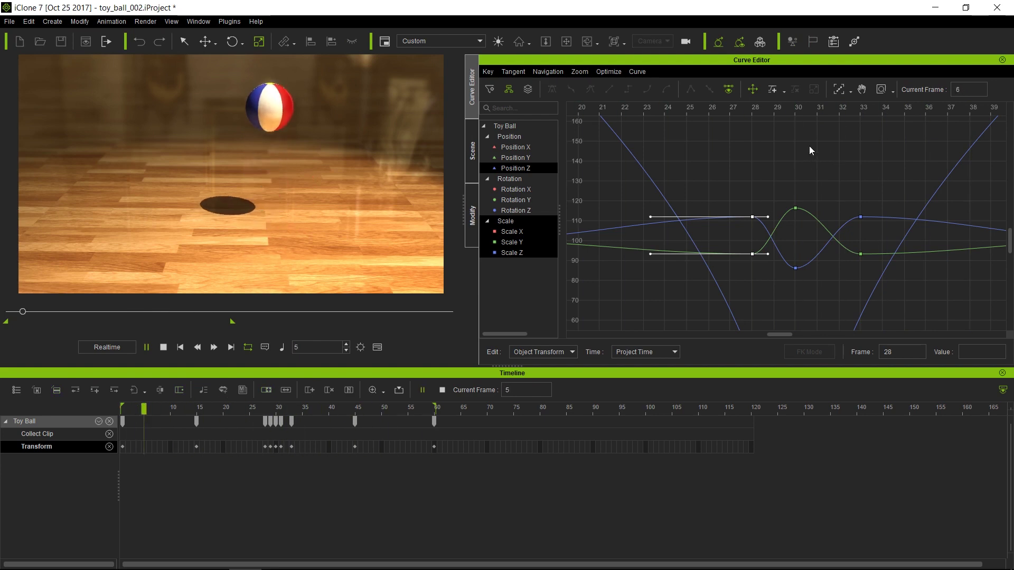
Stop the playback, clear the key selection and examine the ball's full Position Z and Scale curves
{"action": "key", "text": "space"}
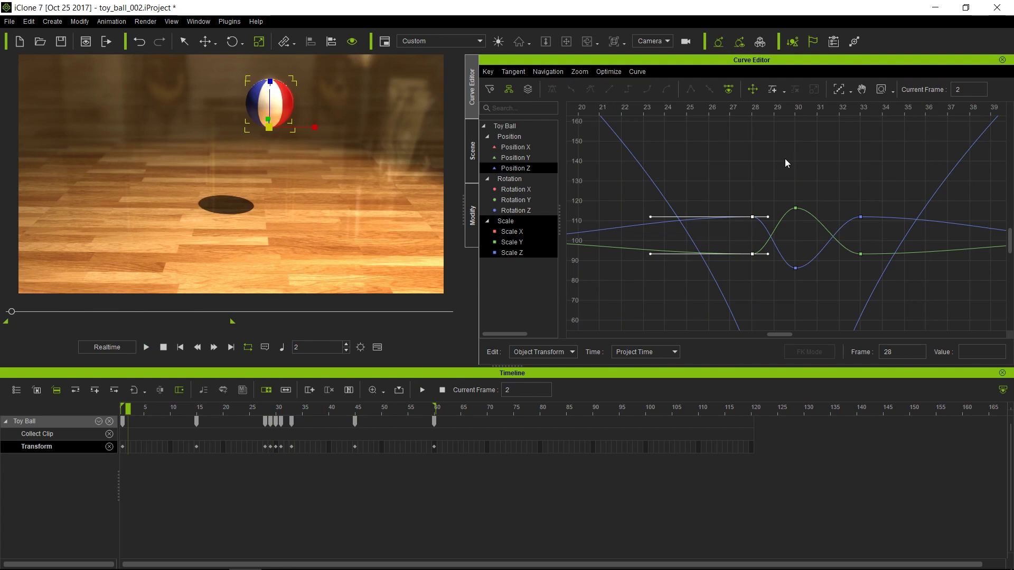
{"action": "scroll", "coordinate": [786, 174], "scroll_direction": "down", "scroll_amount": 8}
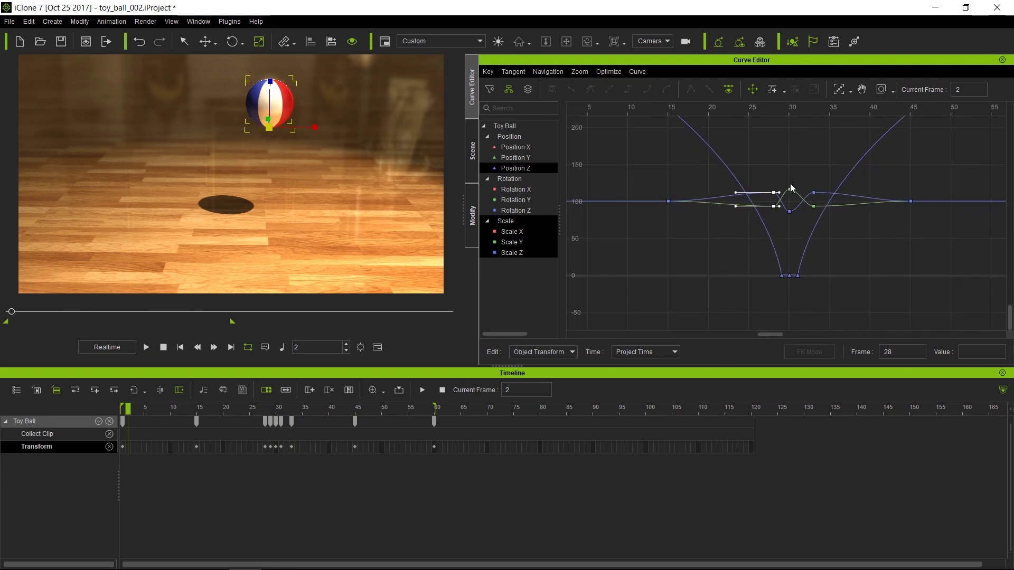
{"action": "middle_click_drag", "start_coordinate": [793, 135], "coordinate": [769, 185]}
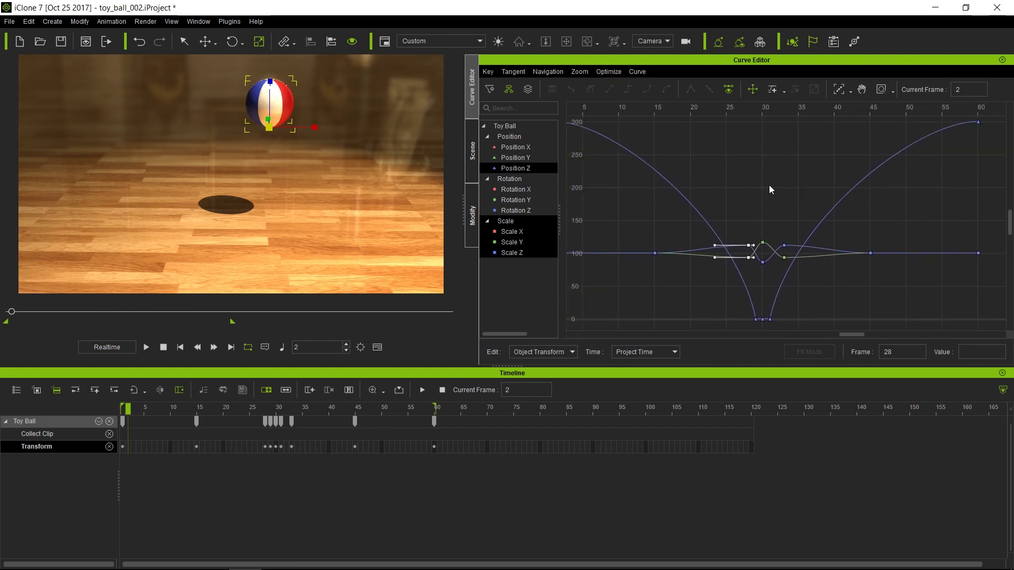
{"action": "scroll", "coordinate": [778, 176], "scroll_direction": "down", "scroll_amount": 1}
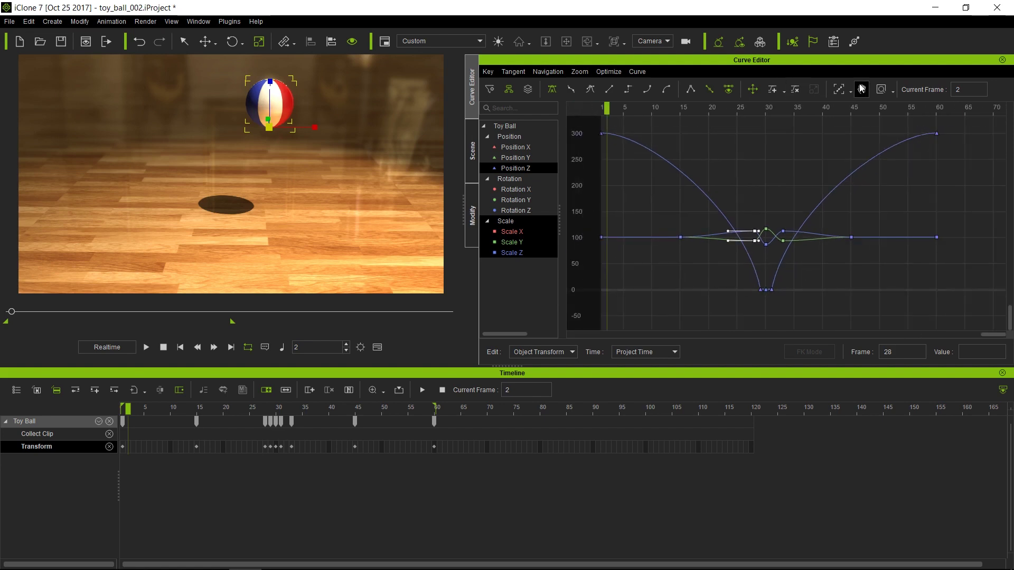
{"action": "left_click", "coordinate": [794, 154]}
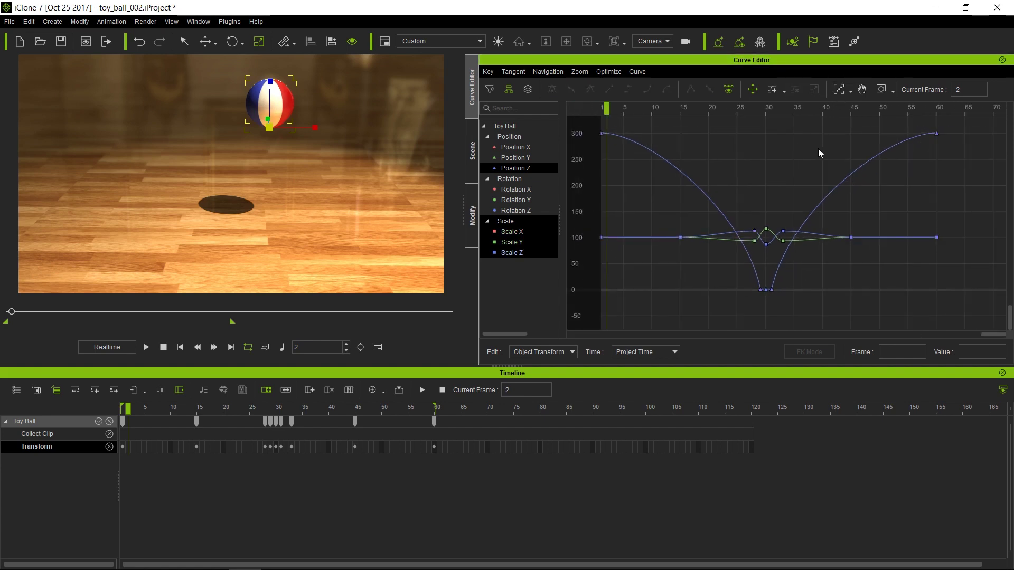
{"action": "left_click", "coordinate": [840, 91]}
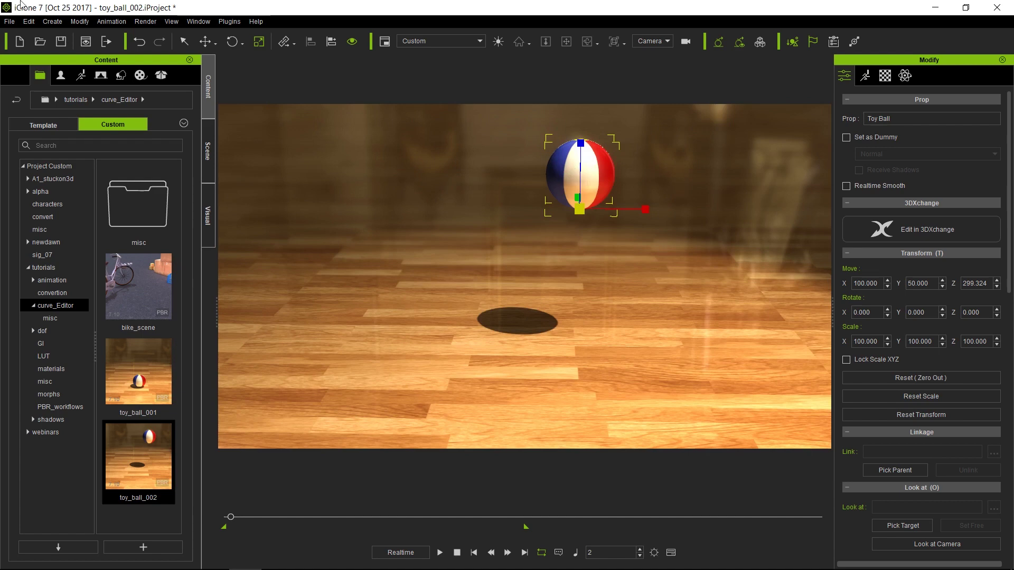
Return to frame 1 and save the animated toy ball over the existing beach_ball item in the custom Prop library
{"action": "left_click", "coordinate": [121, 76]}
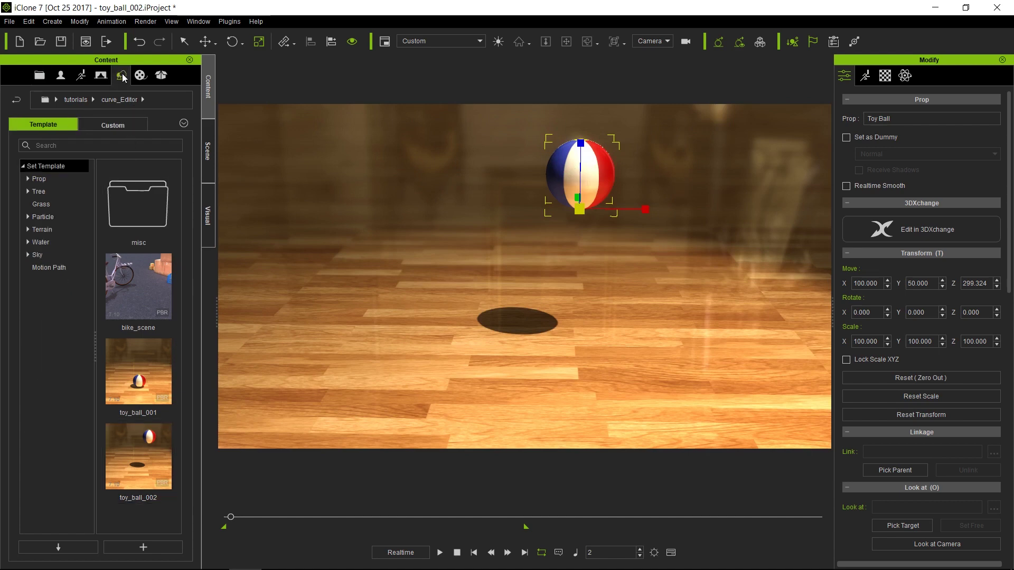
{"action": "left_click", "coordinate": [456, 552]}
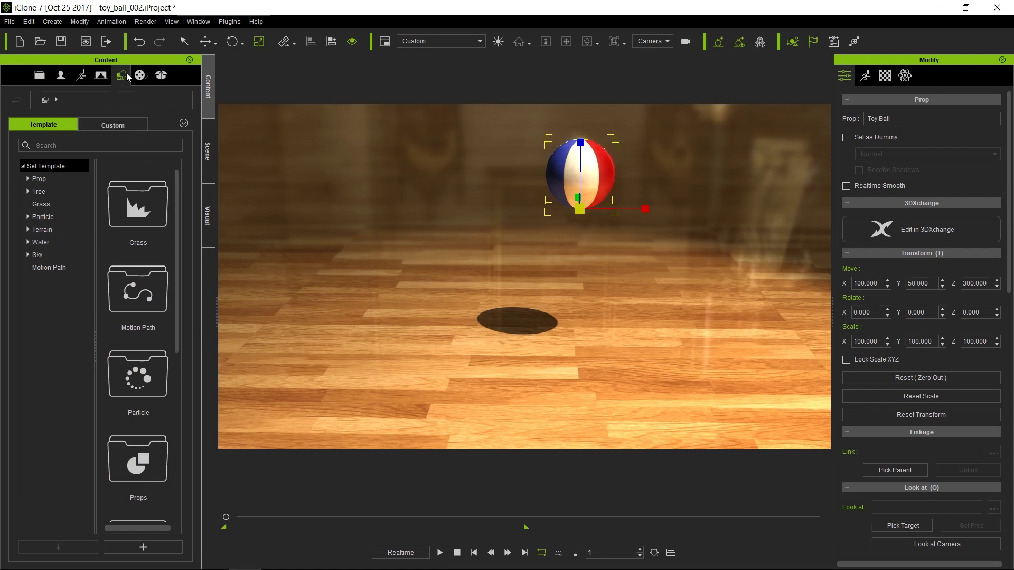
{"action": "left_click", "coordinate": [125, 125]}
{"action": "left_click", "coordinate": [72, 177]}
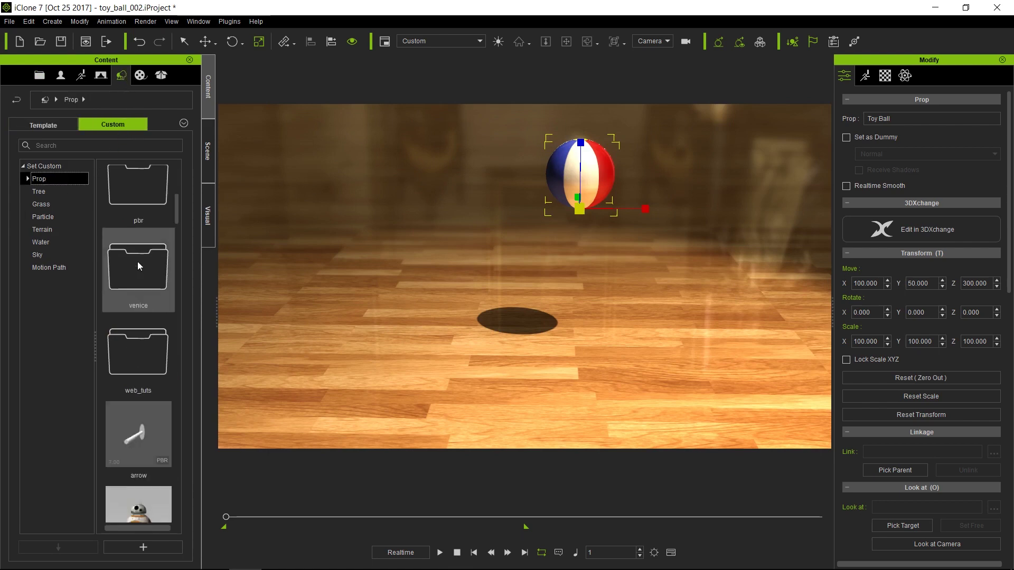
{"action": "scroll", "coordinate": [137, 261], "scroll_direction": "up", "scroll_amount": 5}
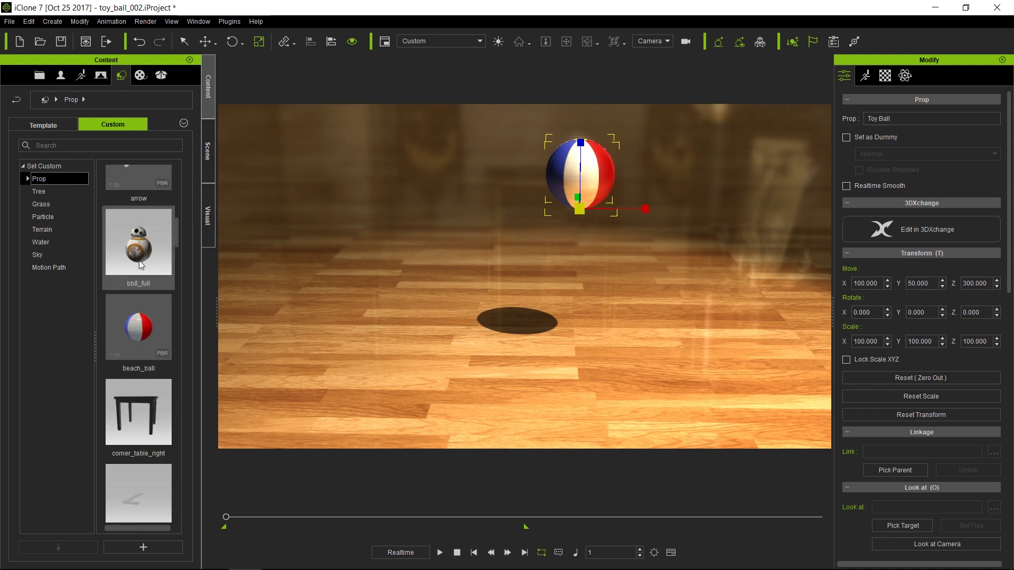
{"action": "left_click", "coordinate": [146, 335]}
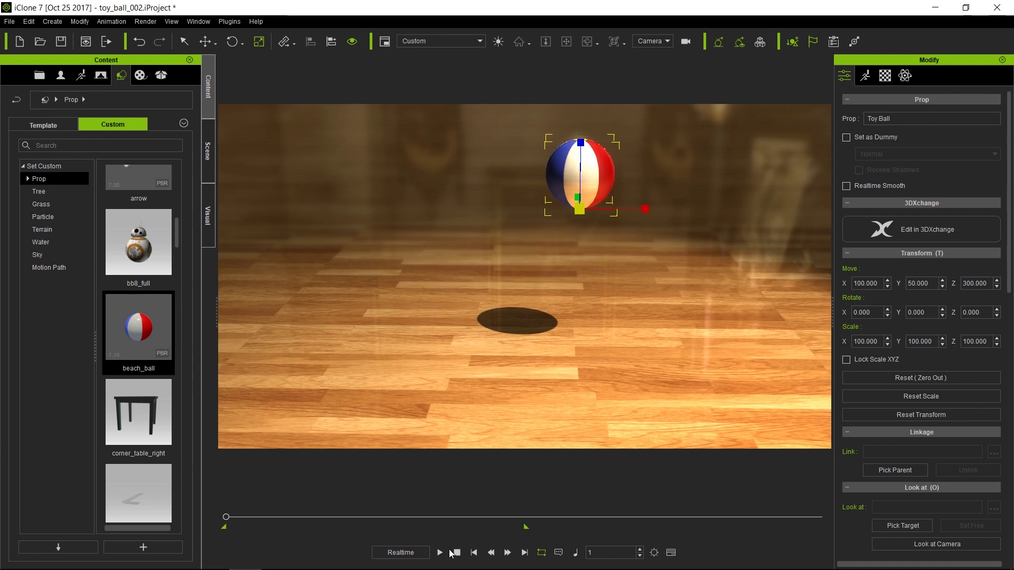
{"action": "left_click", "coordinate": [146, 547]}
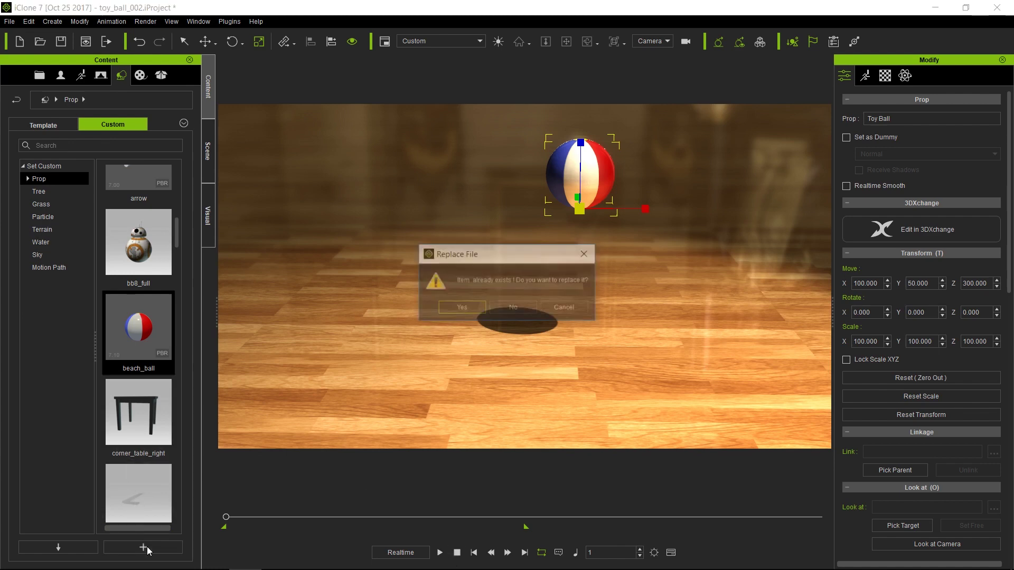
{"action": "left_click", "coordinate": [456, 310]}
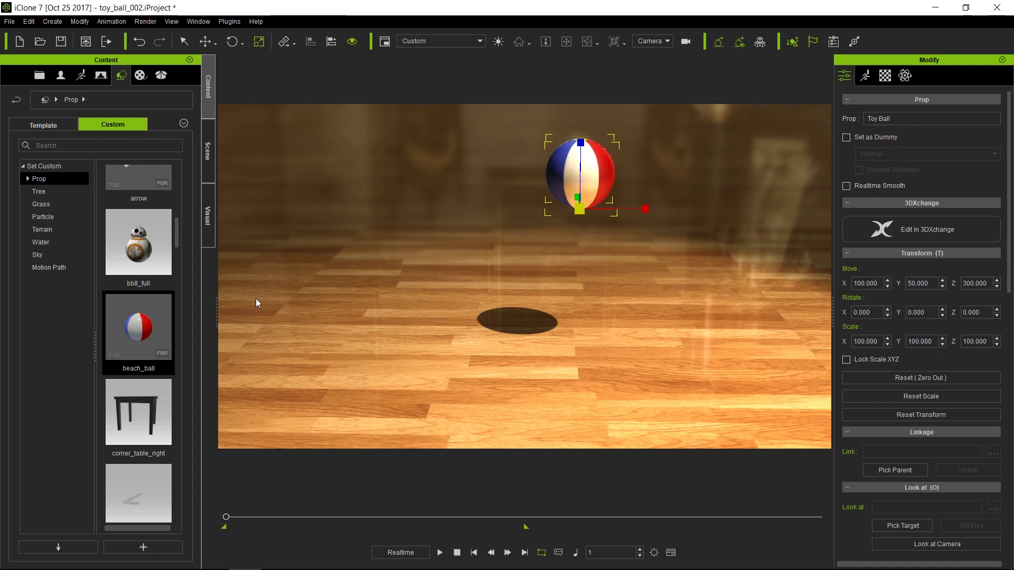
Open the bike_scene project from the custom curve_Editor folder, discarding the current project without saving
{"action": "left_click", "coordinate": [42, 78]}
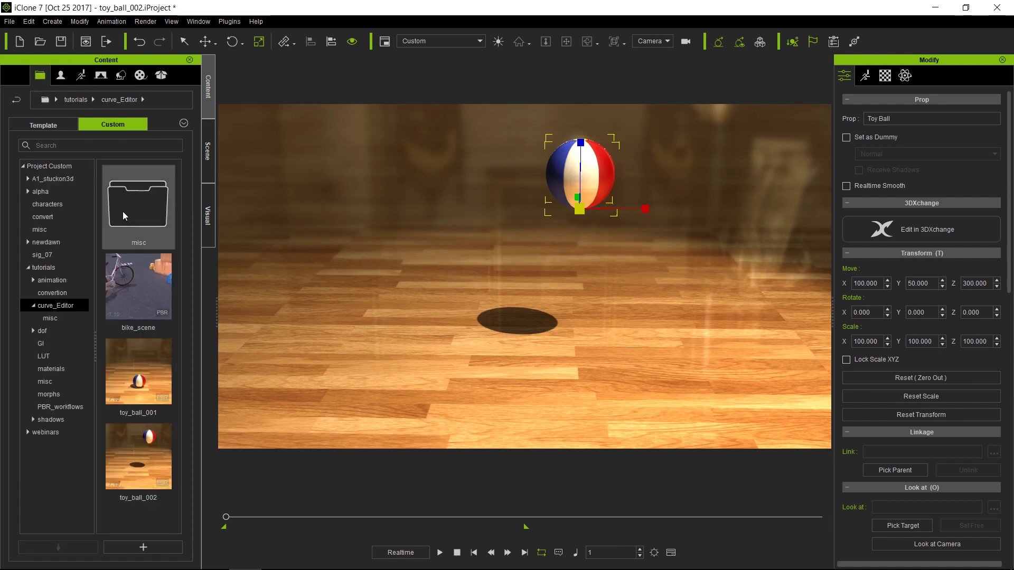
{"action": "double_click", "coordinate": [128, 274]}
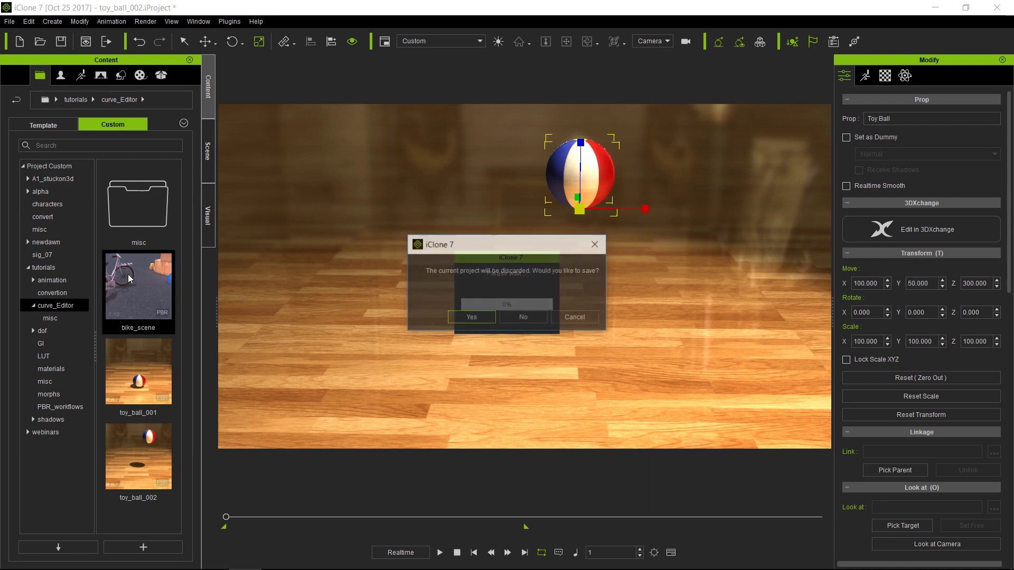
{"action": "left_click", "coordinate": [528, 318]}
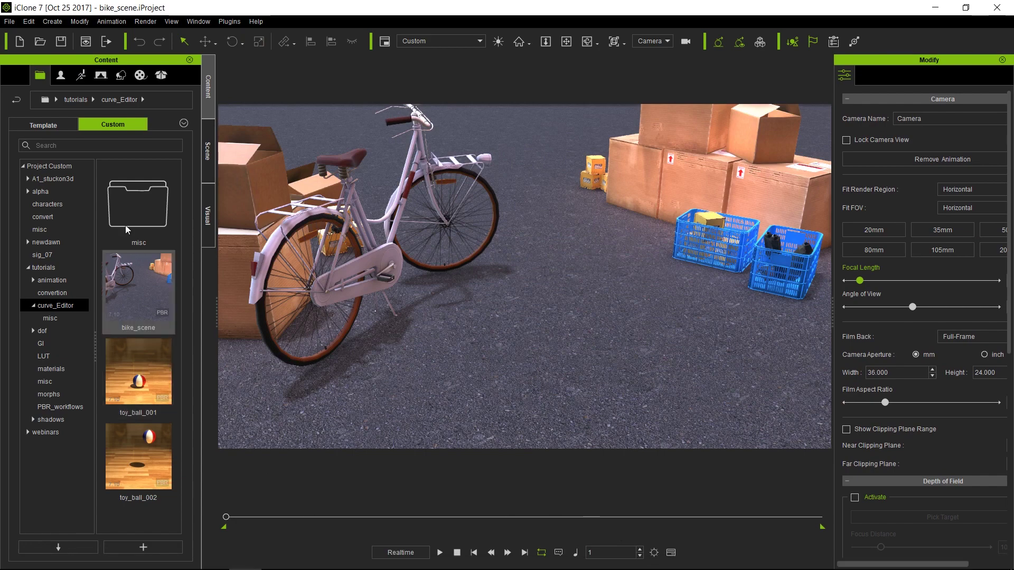
Add the custom beach_ball prop to the bike scene and play back its bounce animation
{"action": "left_click", "coordinate": [121, 76]}
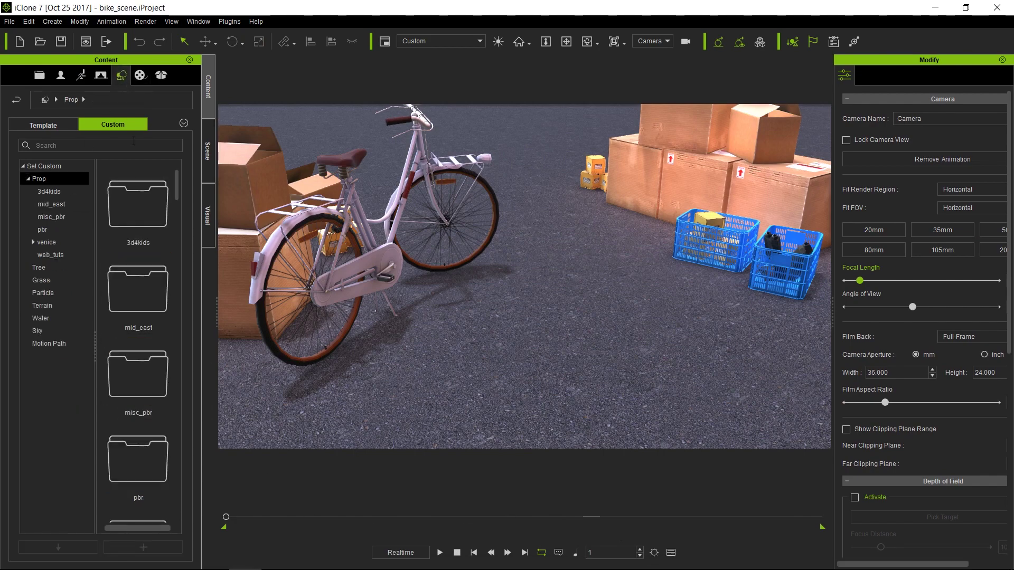
{"action": "scroll", "coordinate": [142, 306], "scroll_direction": "down", "scroll_amount": 6}
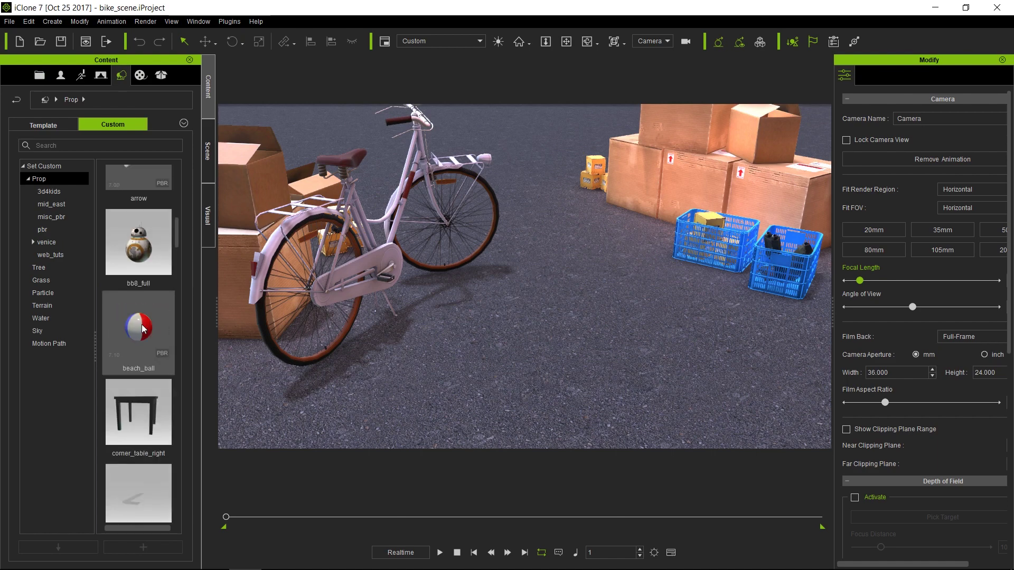
{"action": "double_click", "coordinate": [138, 327]}
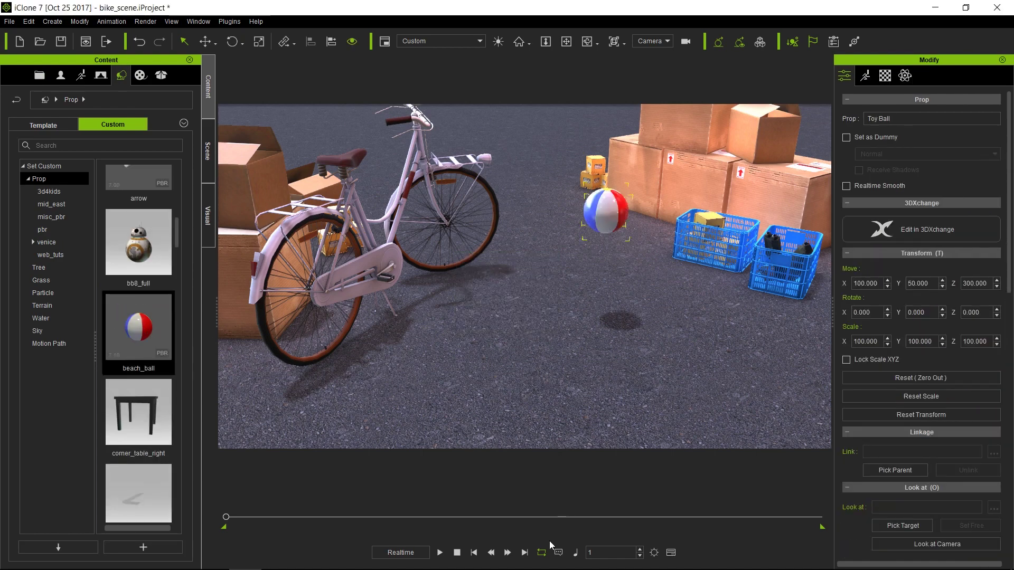
{"action": "key", "text": "space"}
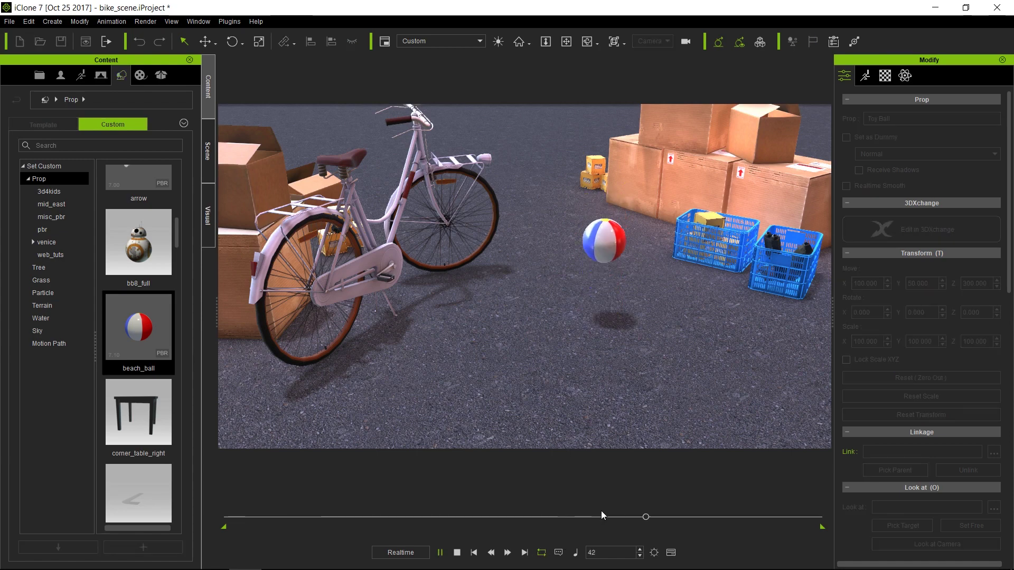